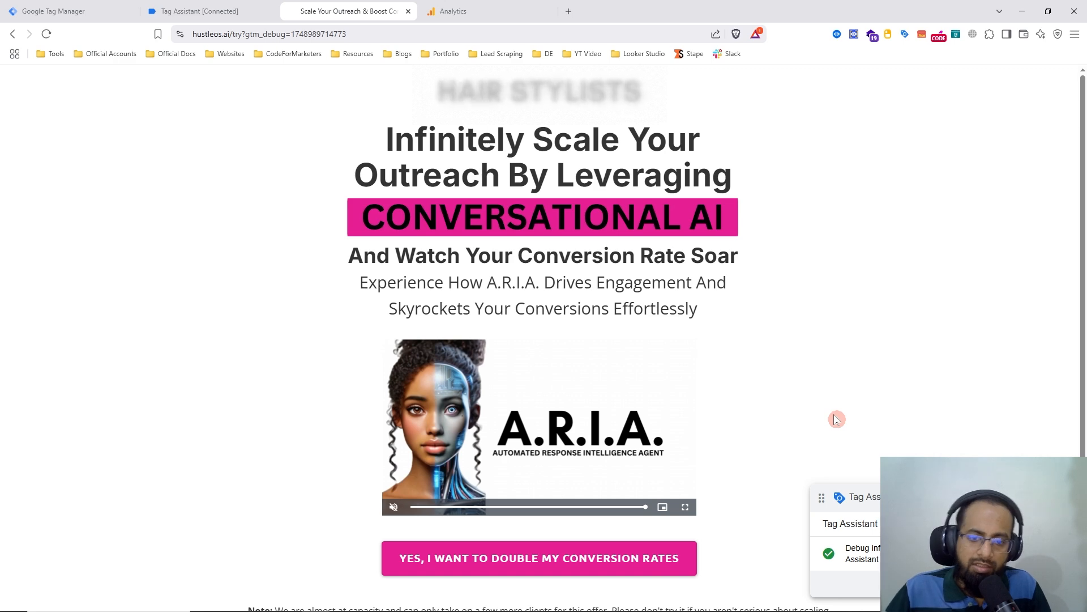
Open the landing page's conversion form and inspect the HTML structure of its fields and wrapper in the developer tools.
click(532, 558)
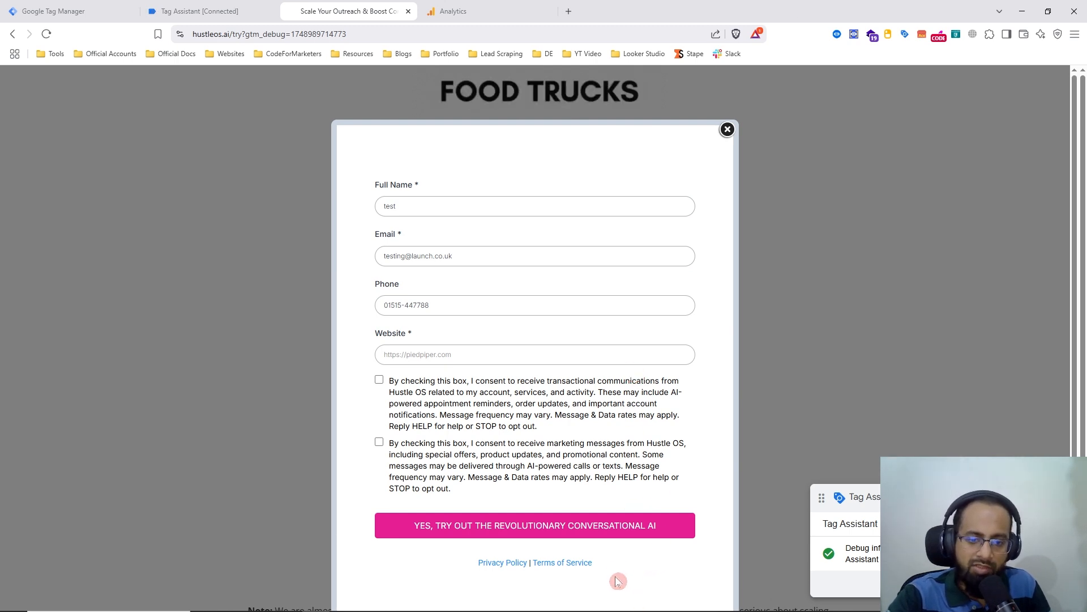
right_click(575, 491)
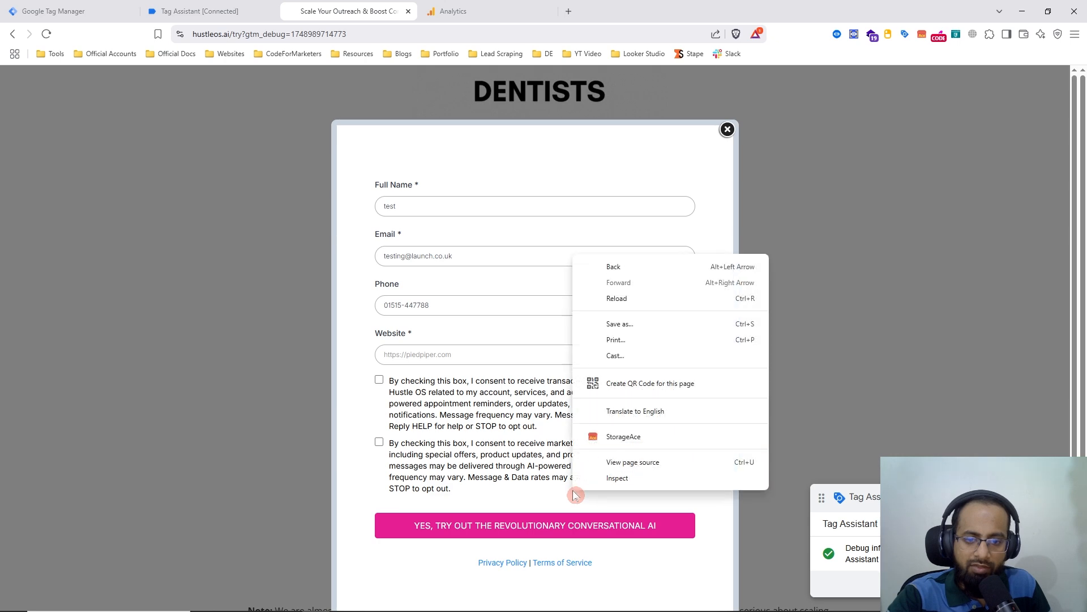
click(632, 482)
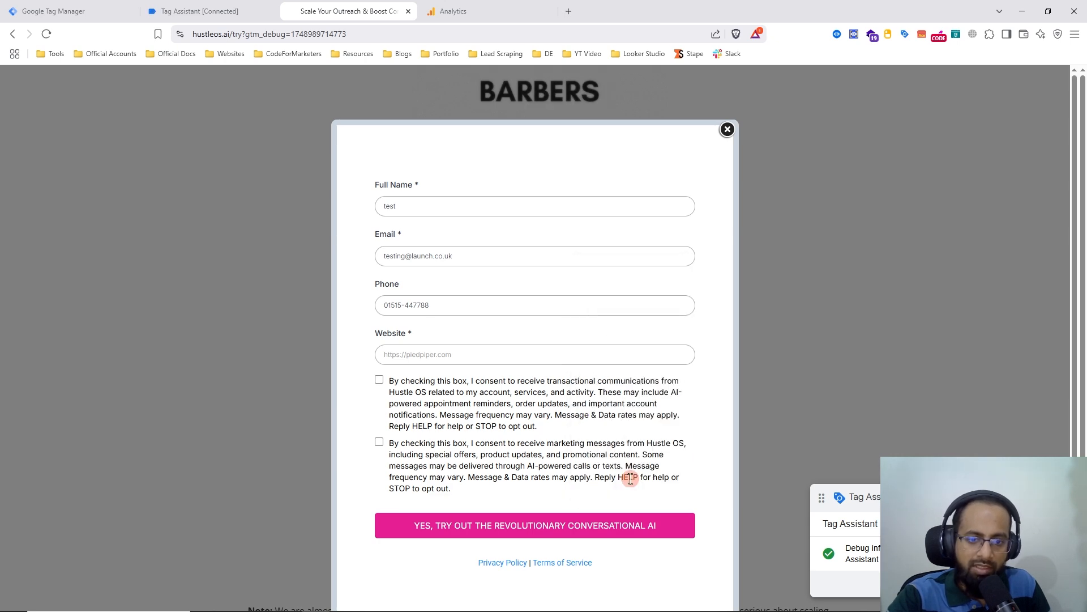
scroll(736, 328, up, 4)
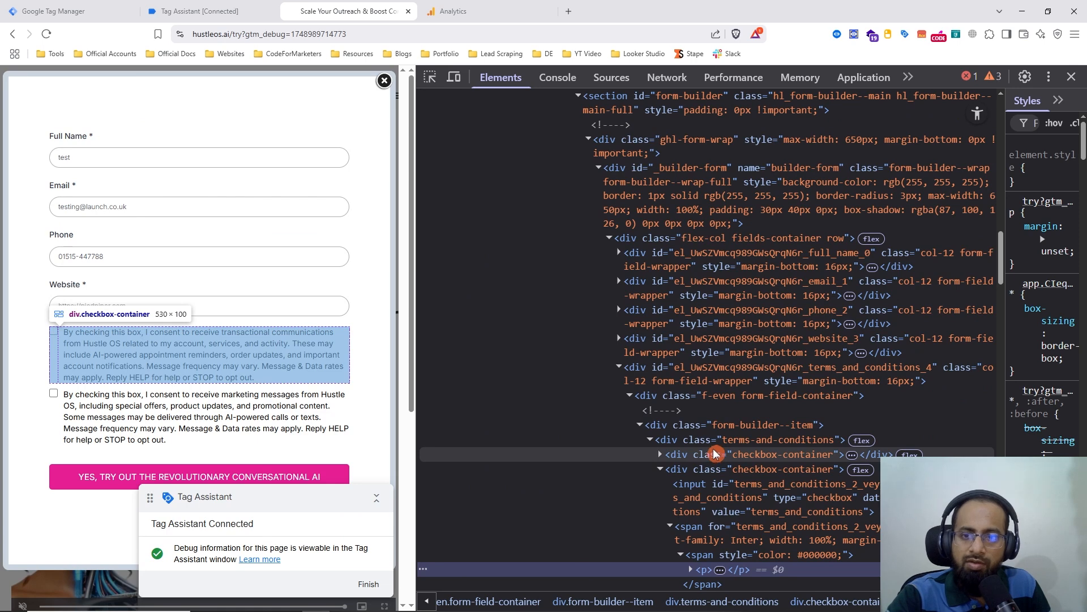
scroll(713, 453, up, 2)
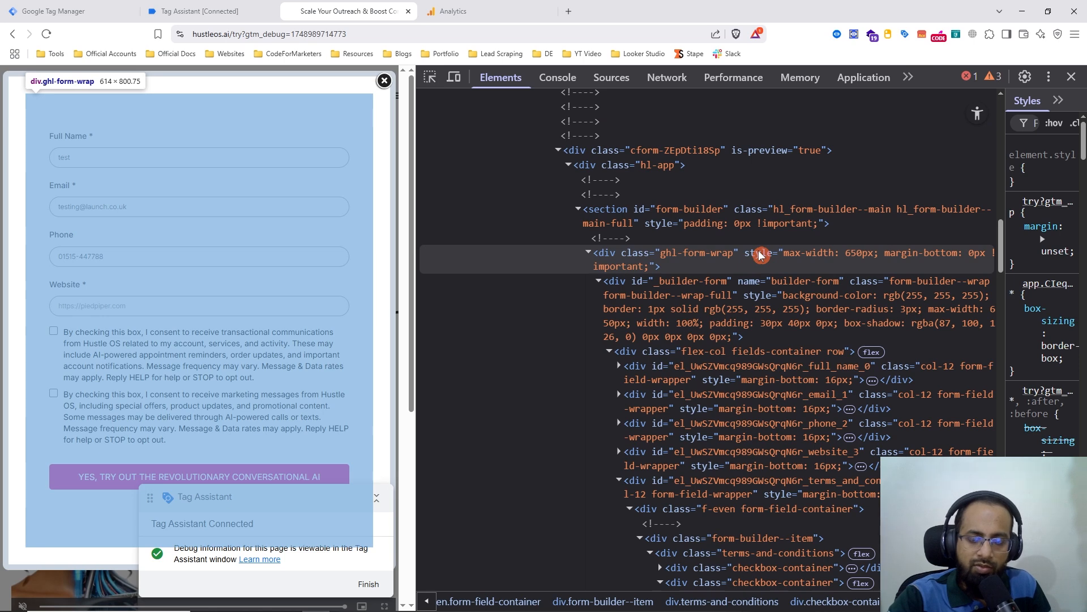
click(1072, 77)
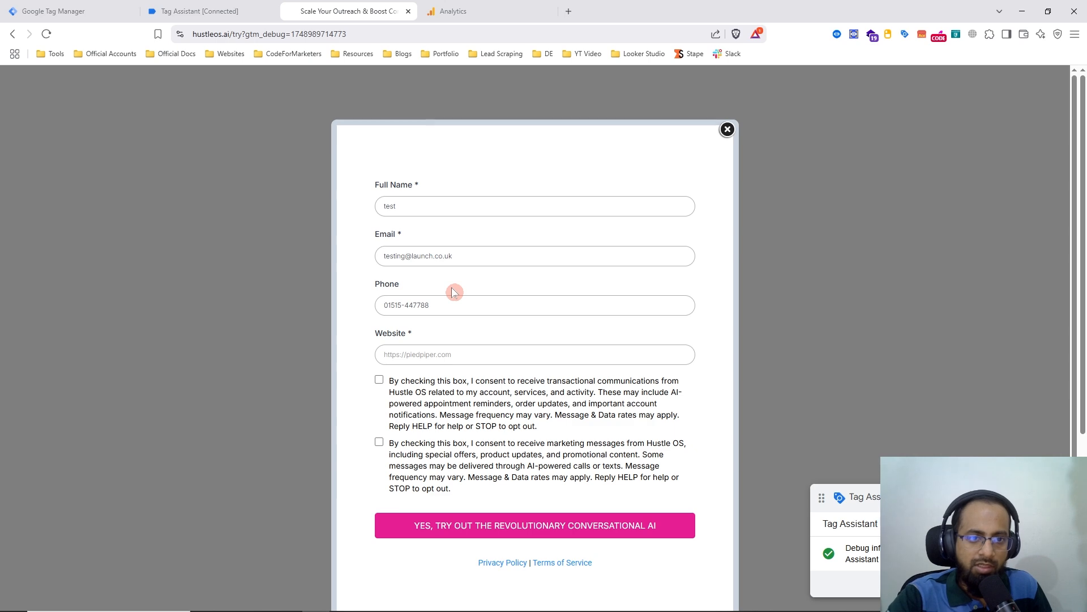
Switch to Google Tag Manager and unpause the tag "99.09 || cHTML - GoHighLevel Form Submission Listener".
click(45, 8)
scroll(552, 362, down, 3)
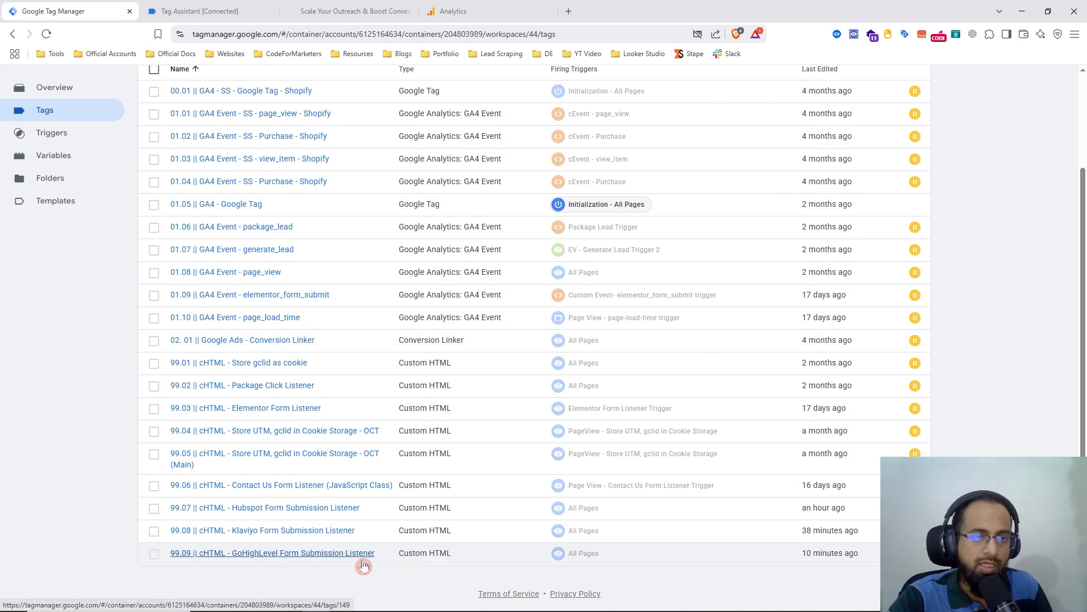
click(382, 6)
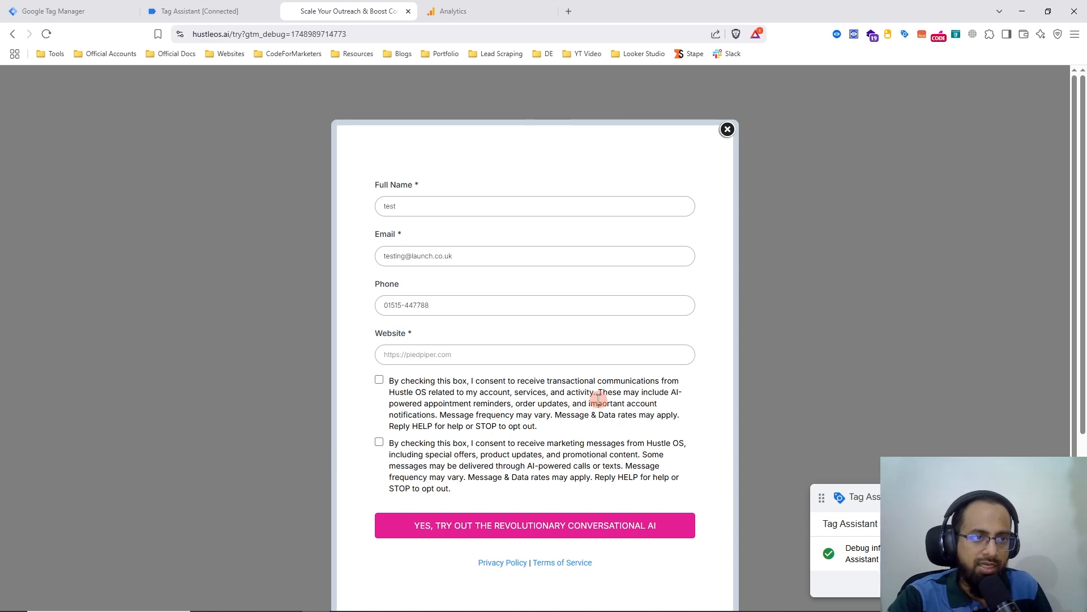
click(46, 9)
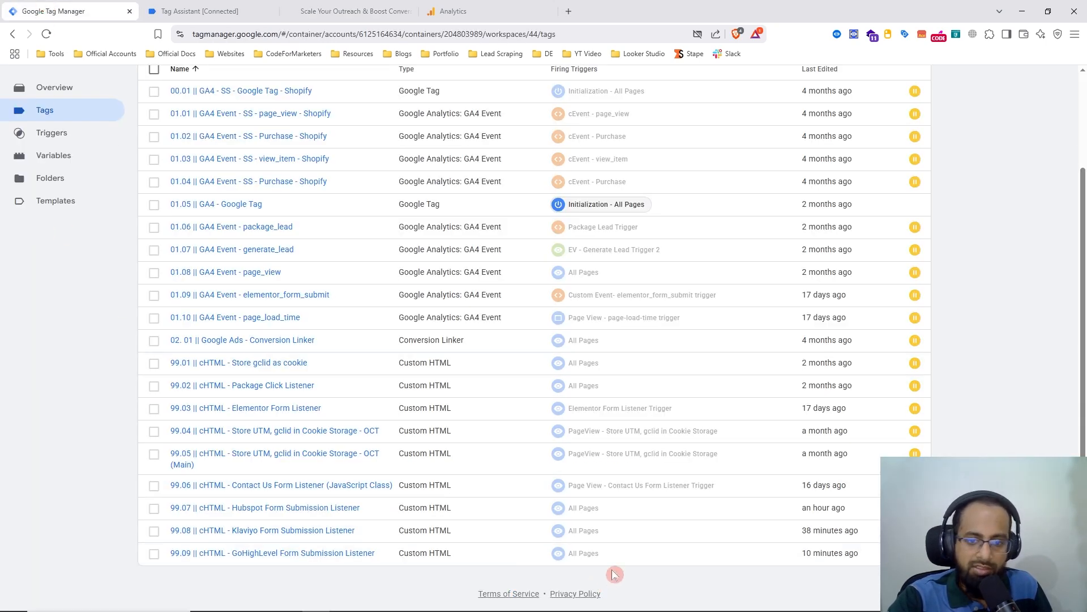
click(154, 553)
scroll(919, 251, up, 1)
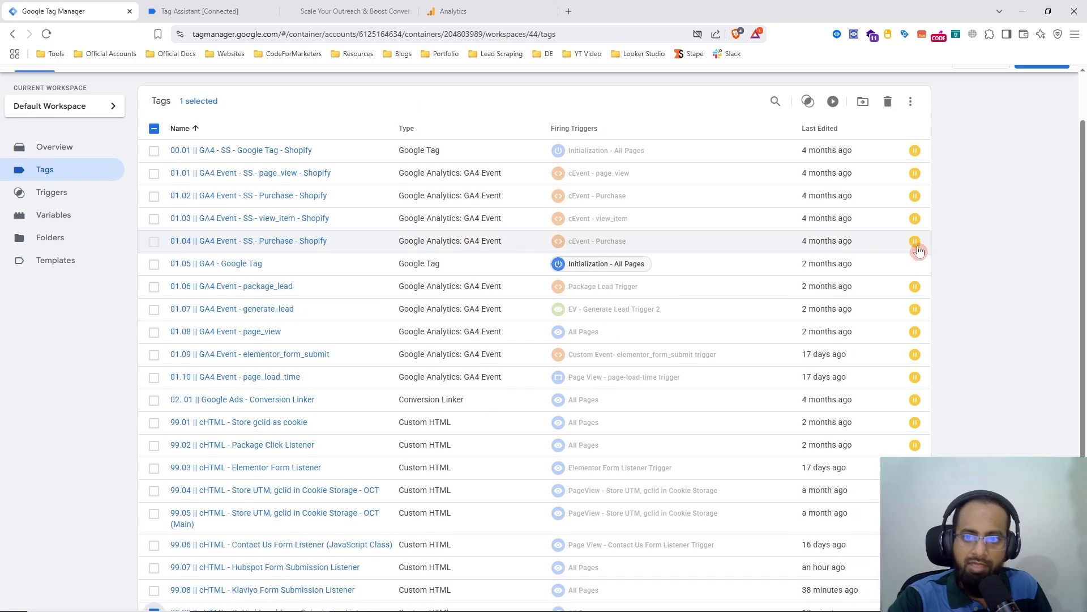
click(833, 101)
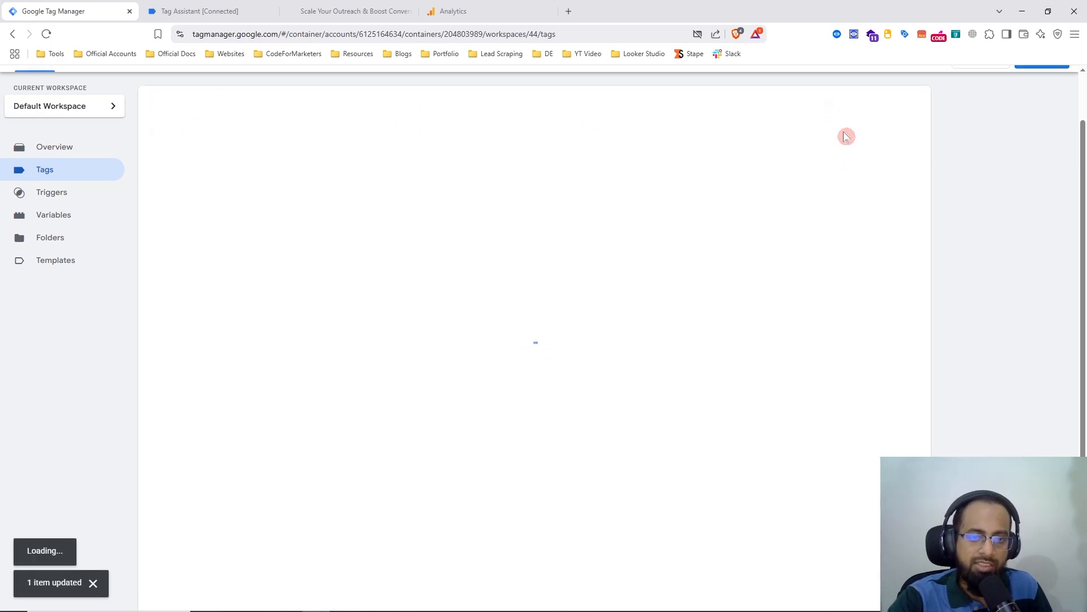
Start preview mode for the container and continue to the Tag Assistant debug session connected to hustleos.ai.
scroll(997, 187, up, 1)
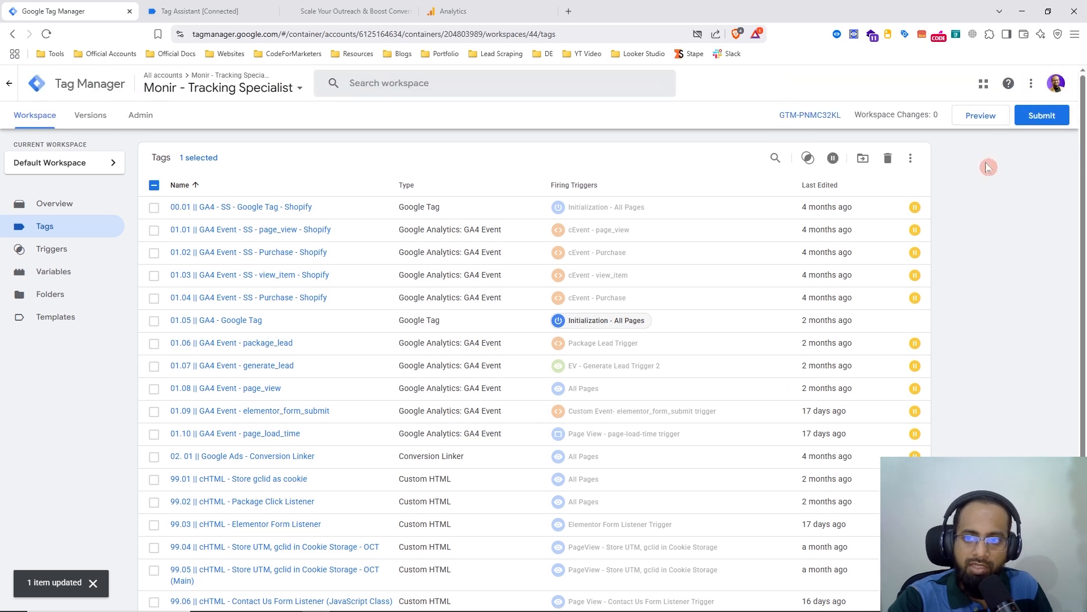
click(978, 120)
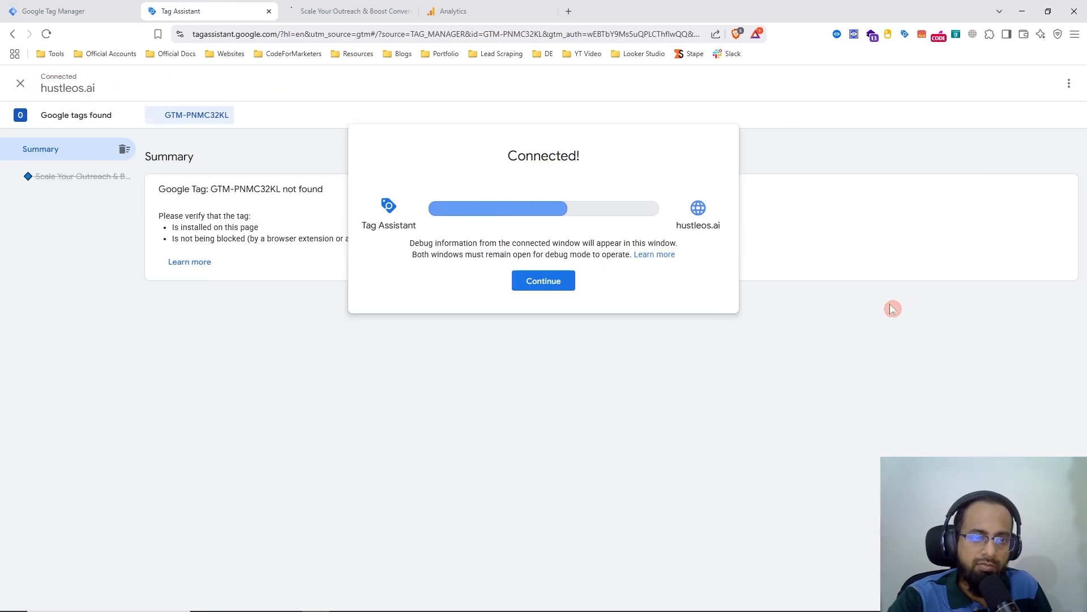
click(543, 282)
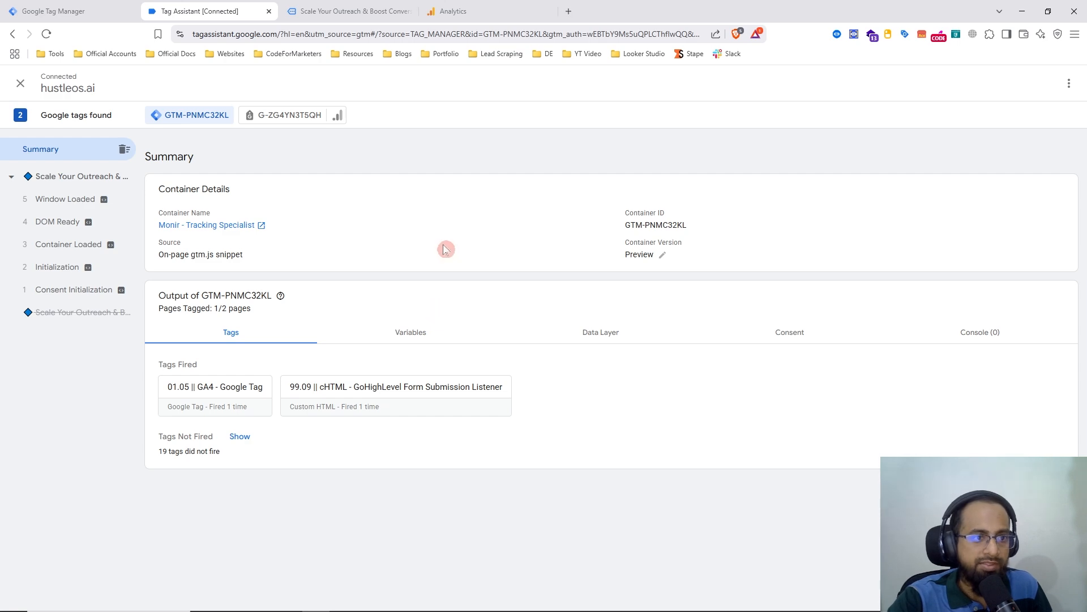
click(342, 11)
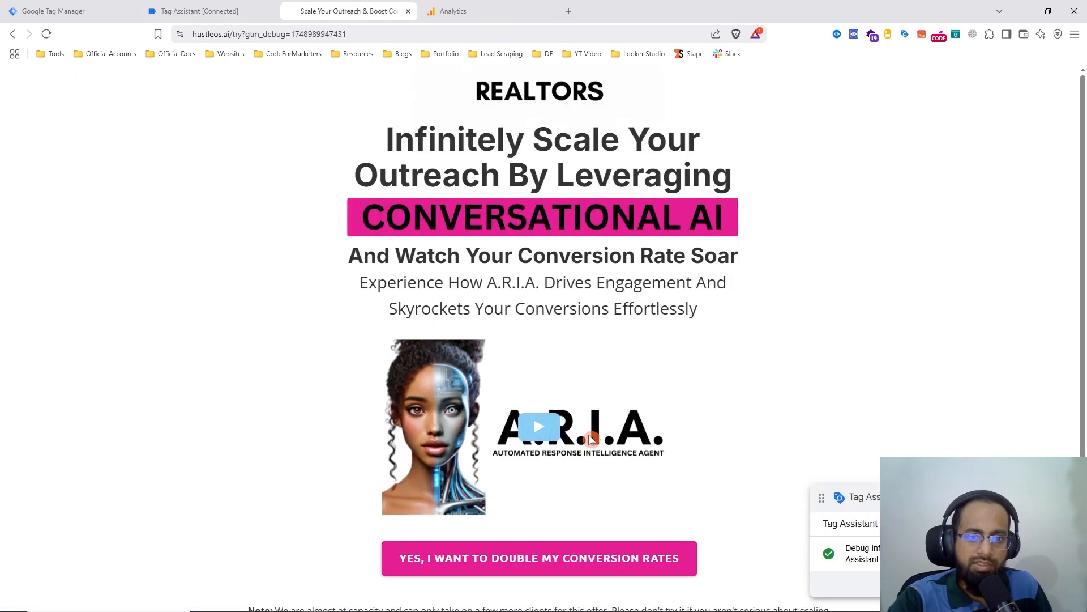
click(536, 422)
scroll(526, 474, down, 3)
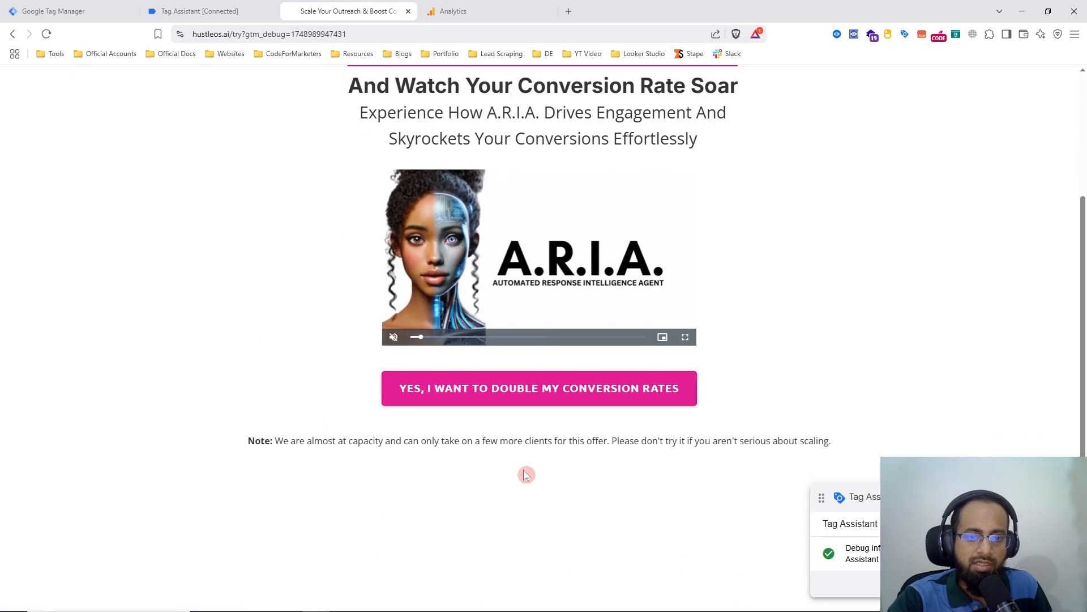
click(547, 388)
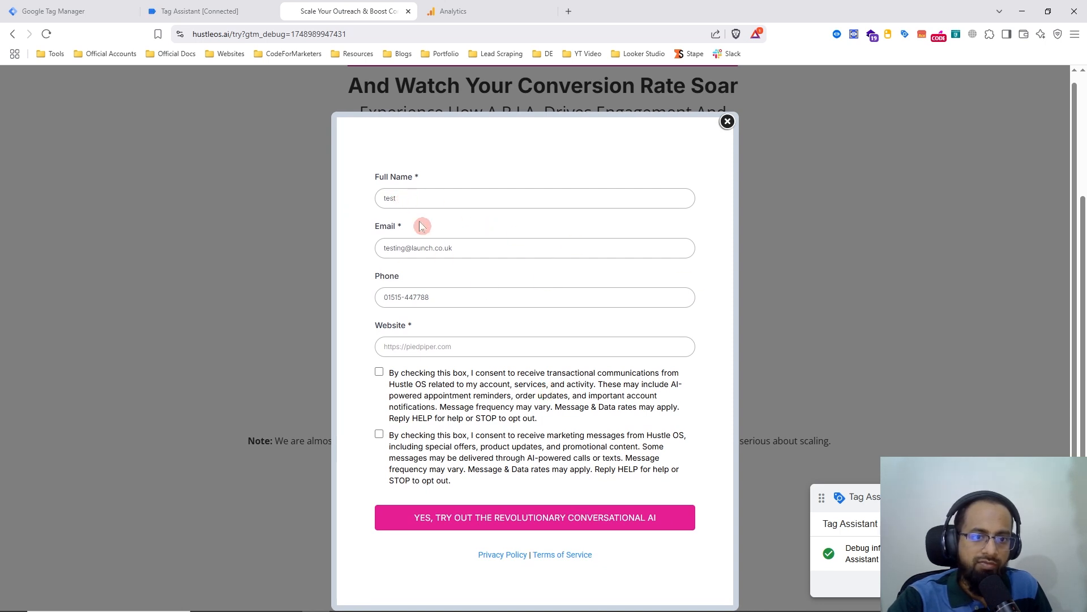
click(406, 347)
click(488, 375)
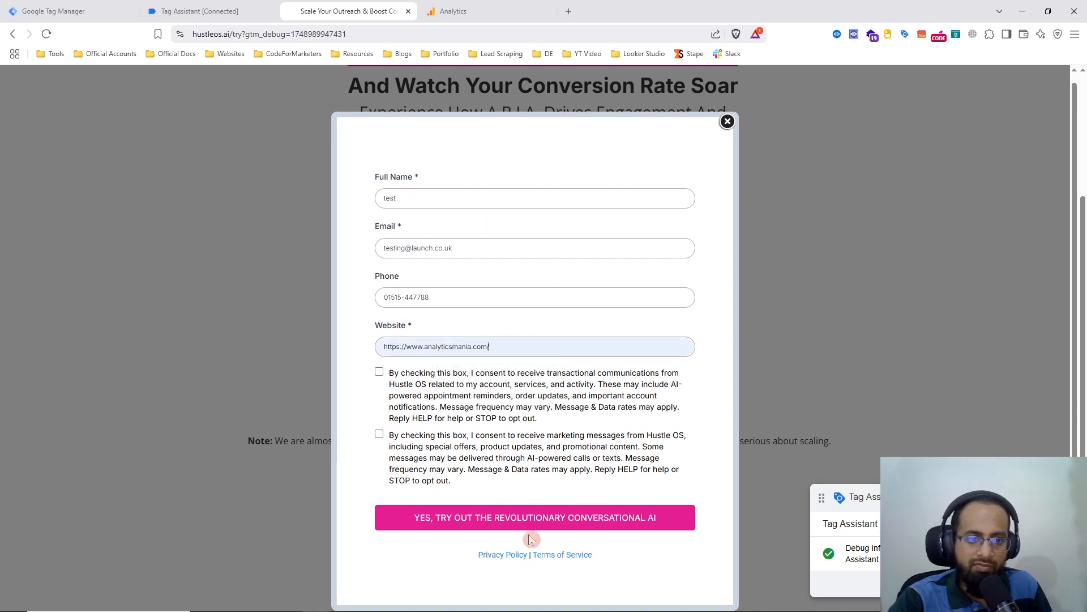
click(379, 372)
click(379, 433)
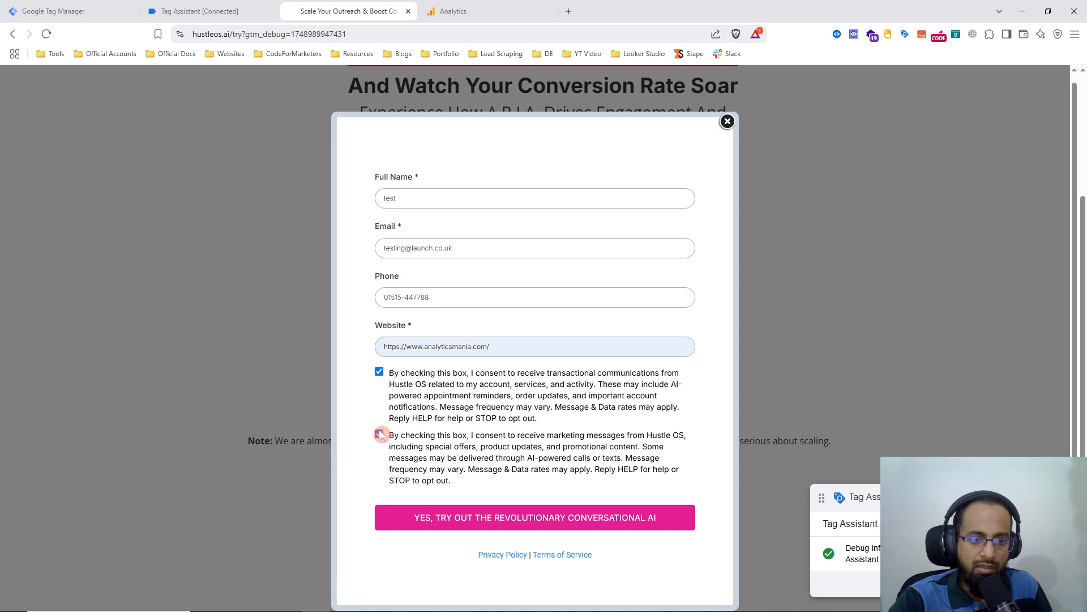
click(562, 518)
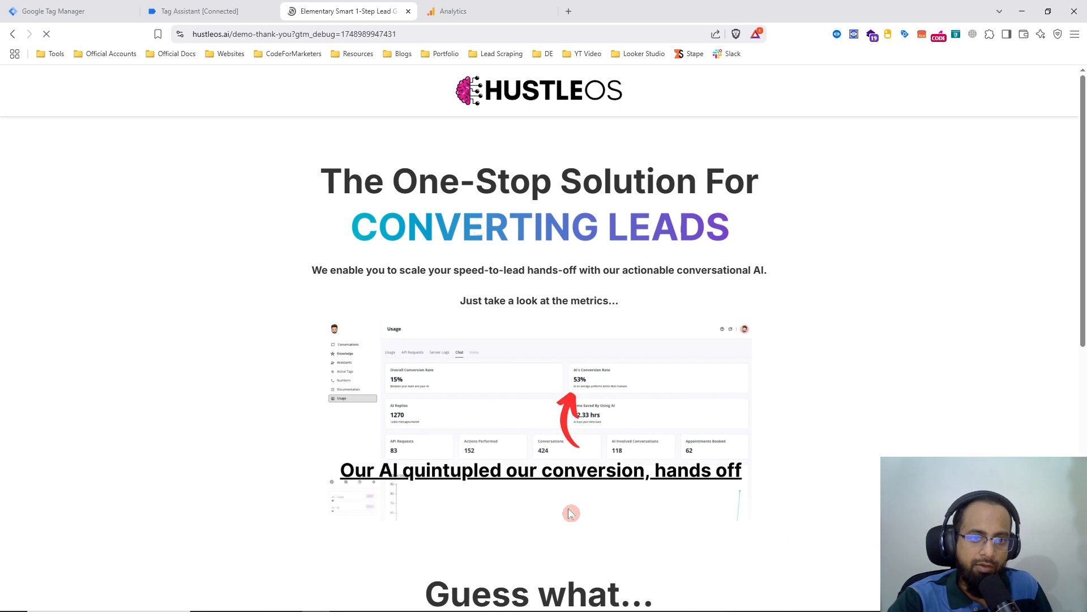
Switch to Tag Assistant and check the thank-you page's URL and the tags fired on its Container Loaded event.
click(212, 8)
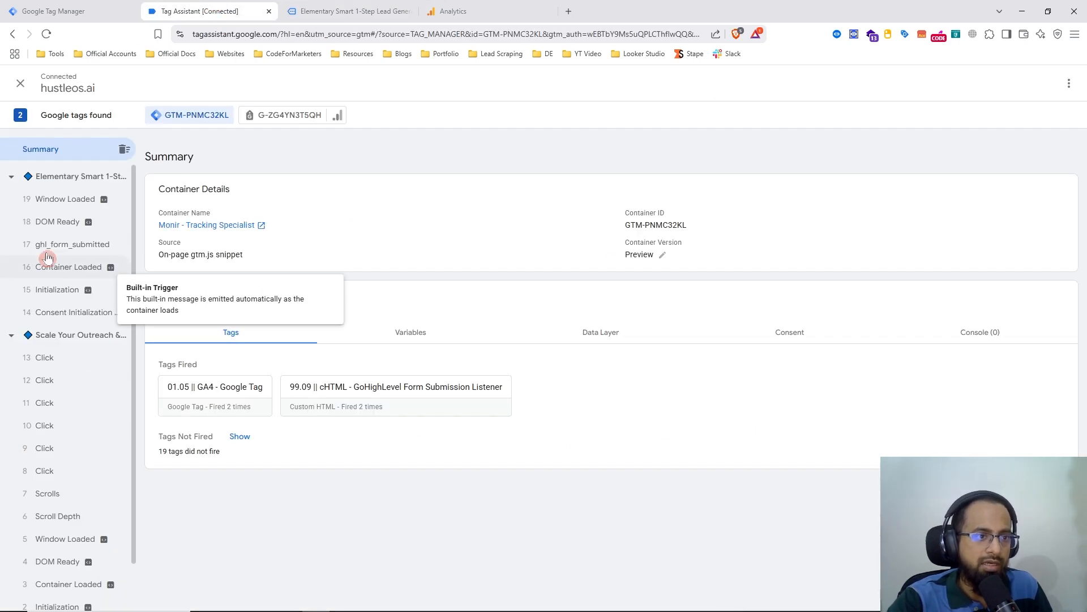
click(80, 176)
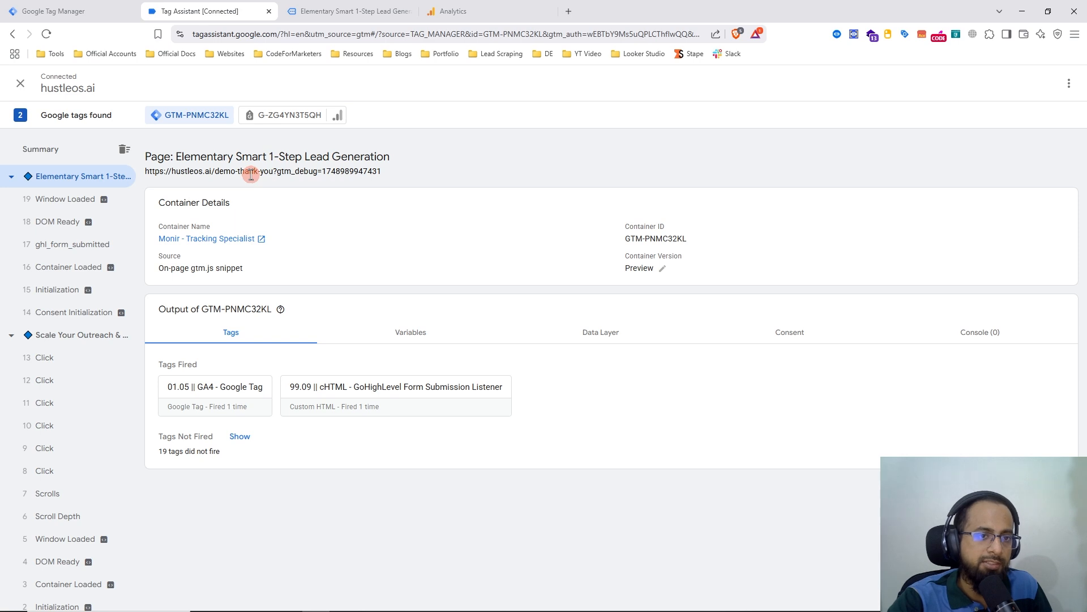
click(82, 271)
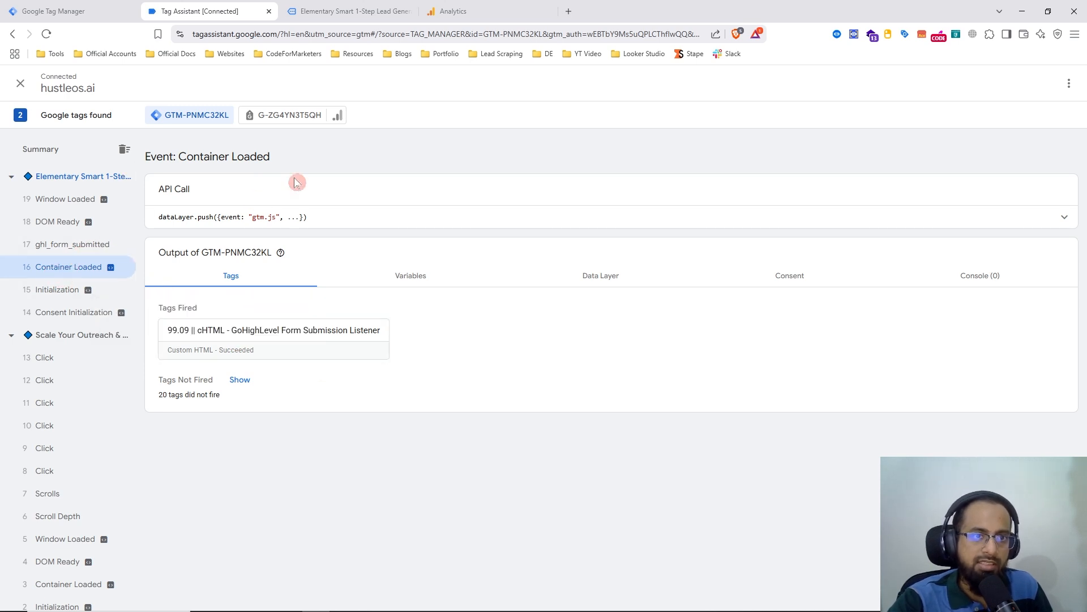
click(339, 11)
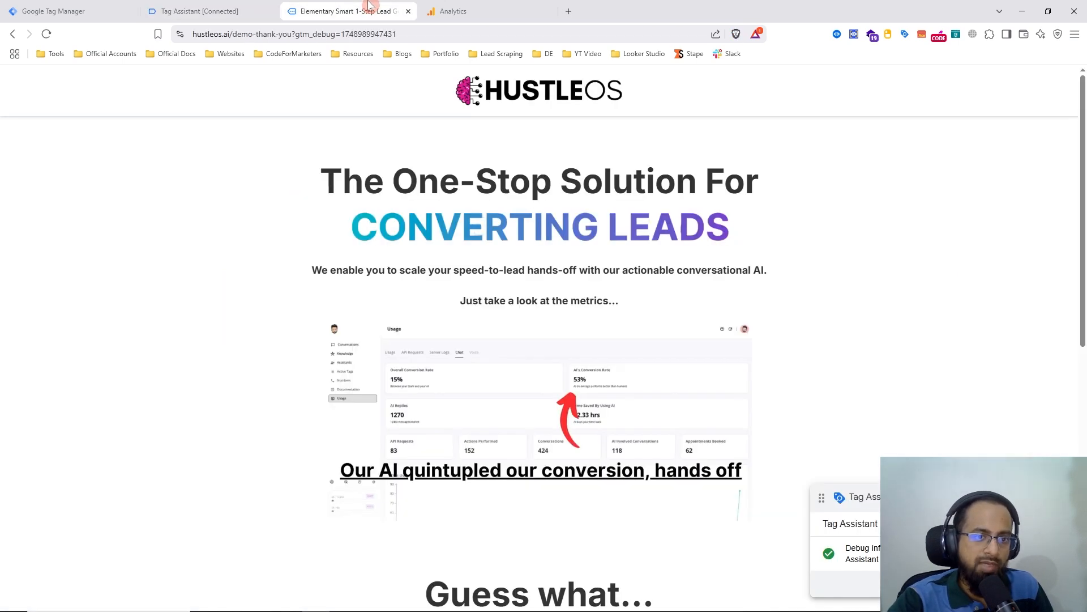
Examine the form values in the data layer push of the ghl_form_submitted event in Tag Assistant.
click(199, 10)
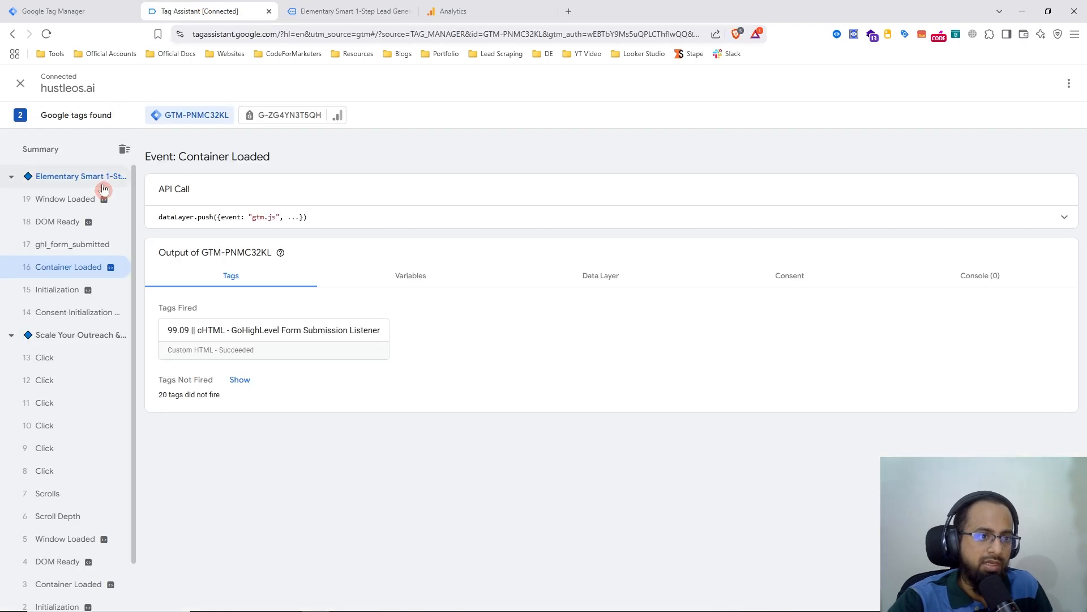
click(47, 249)
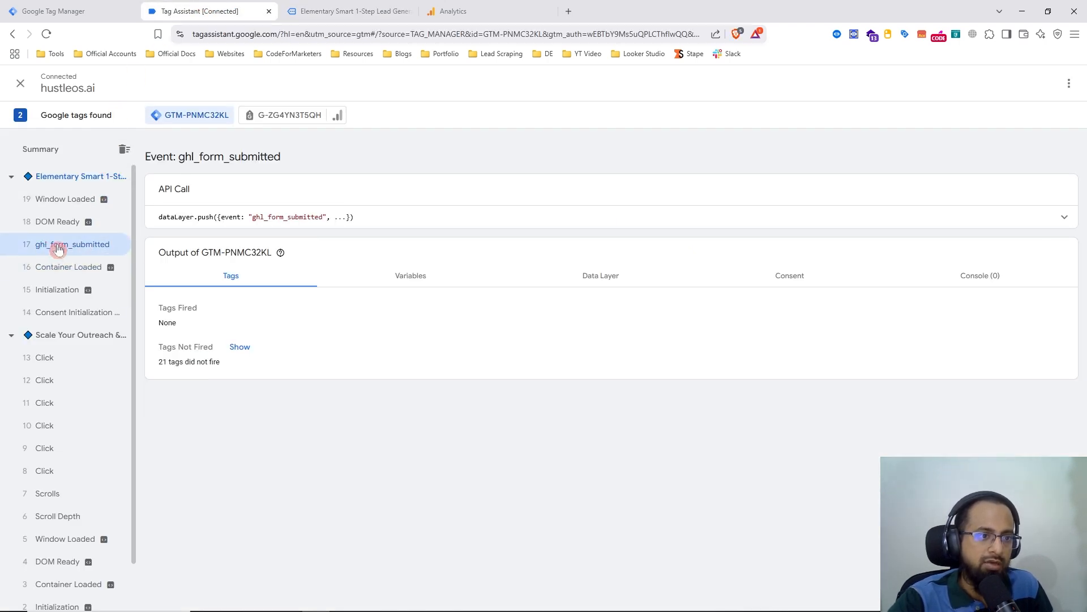
click(444, 219)
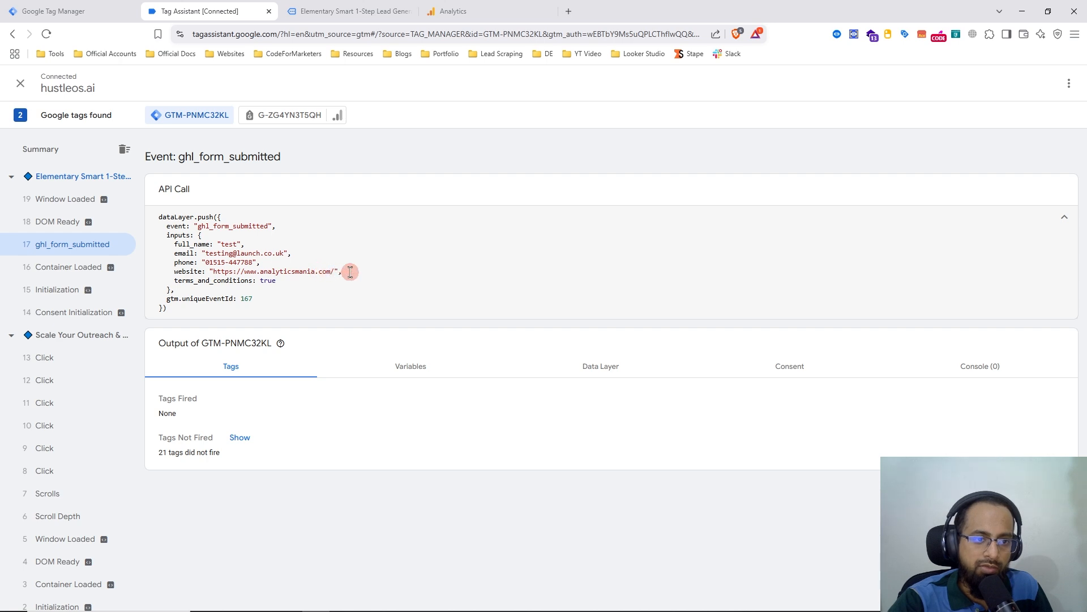
drag(350, 271, 163, 244)
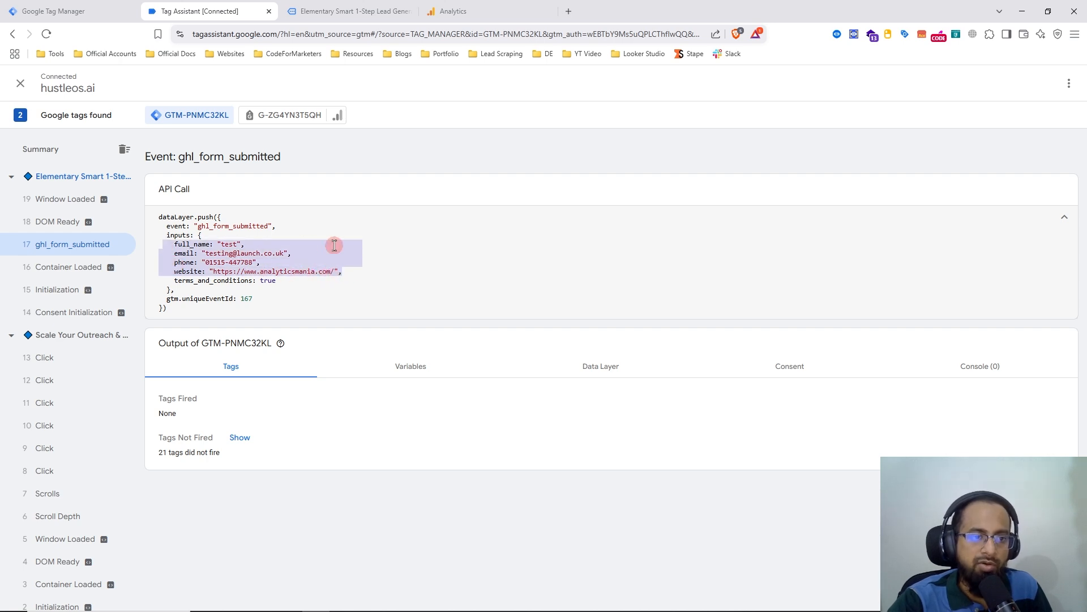
click(484, 251)
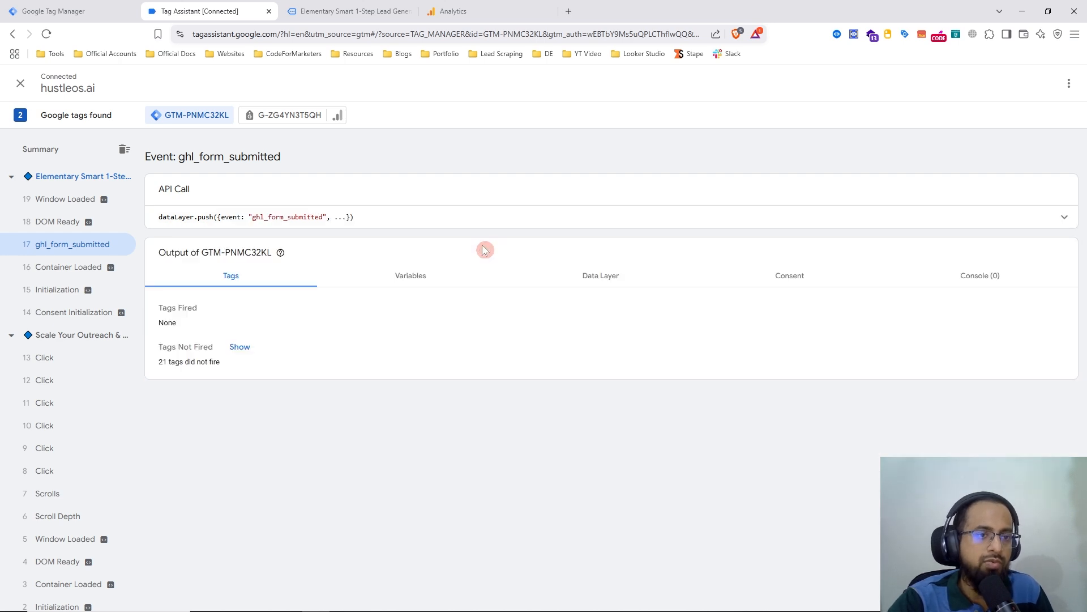
click(477, 221)
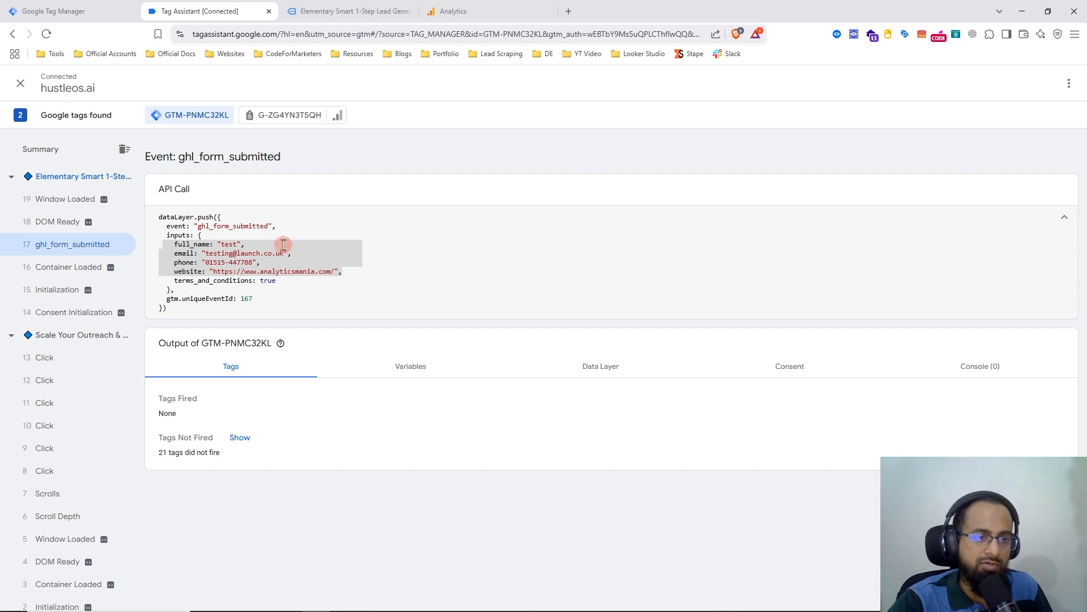
Copy the event name ghl_form_submitted from the API call.
double_click(224, 226)
right_click(224, 227)
click(252, 238)
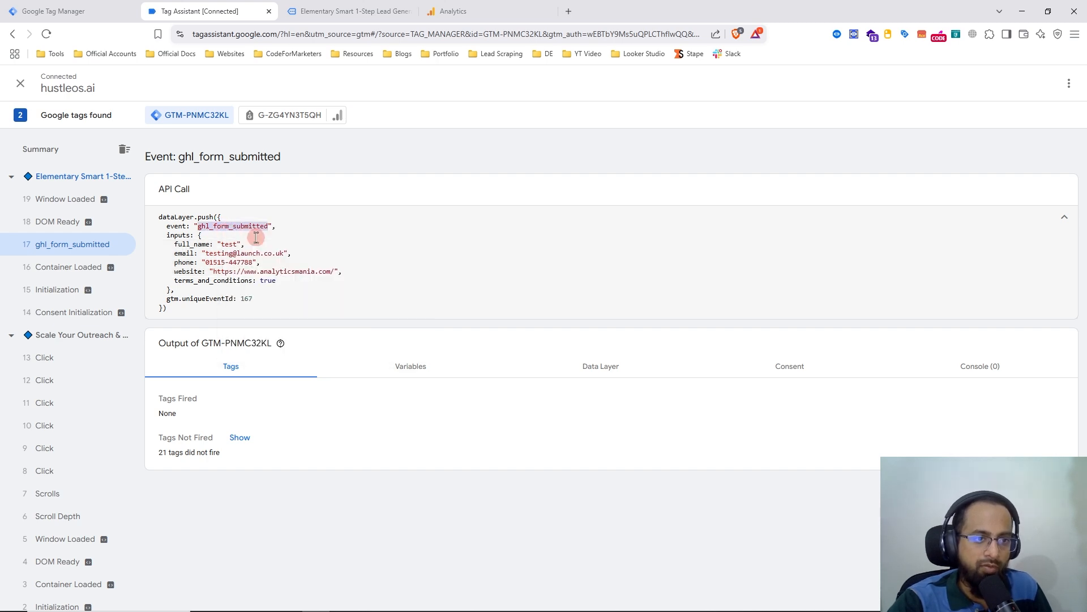
Switch to Google Tag Manager and set up a new Custom Event trigger with the event name ghl_form_submitted.
click(52, 7)
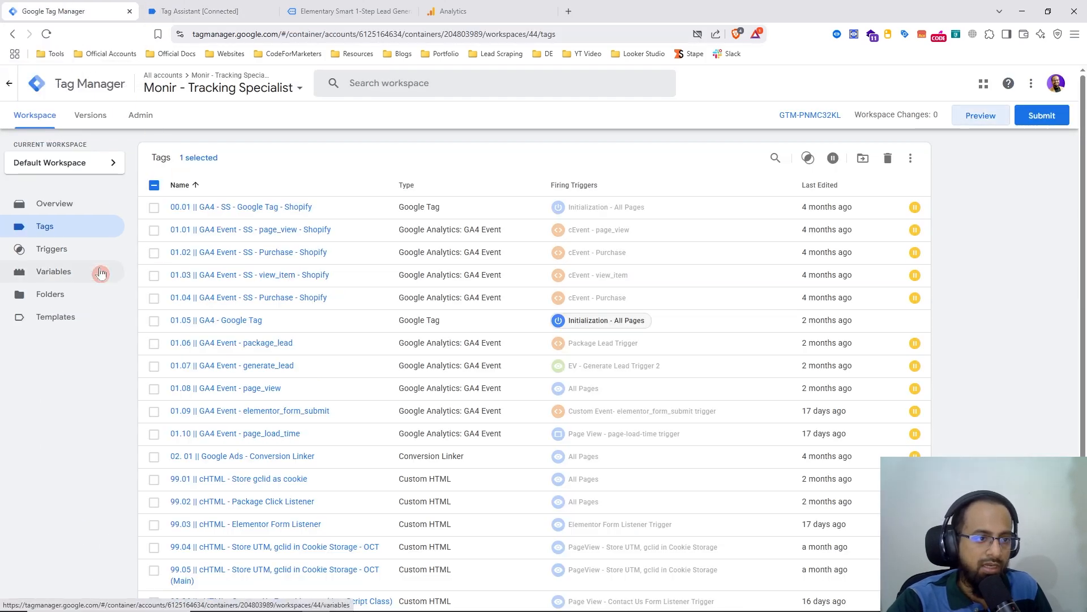
click(71, 254)
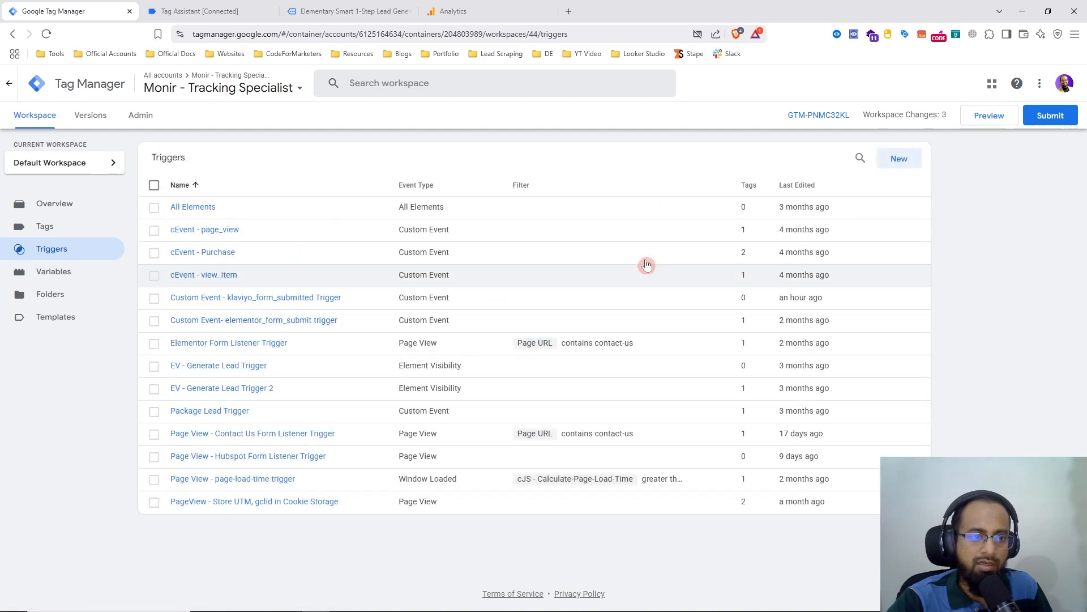
click(900, 160)
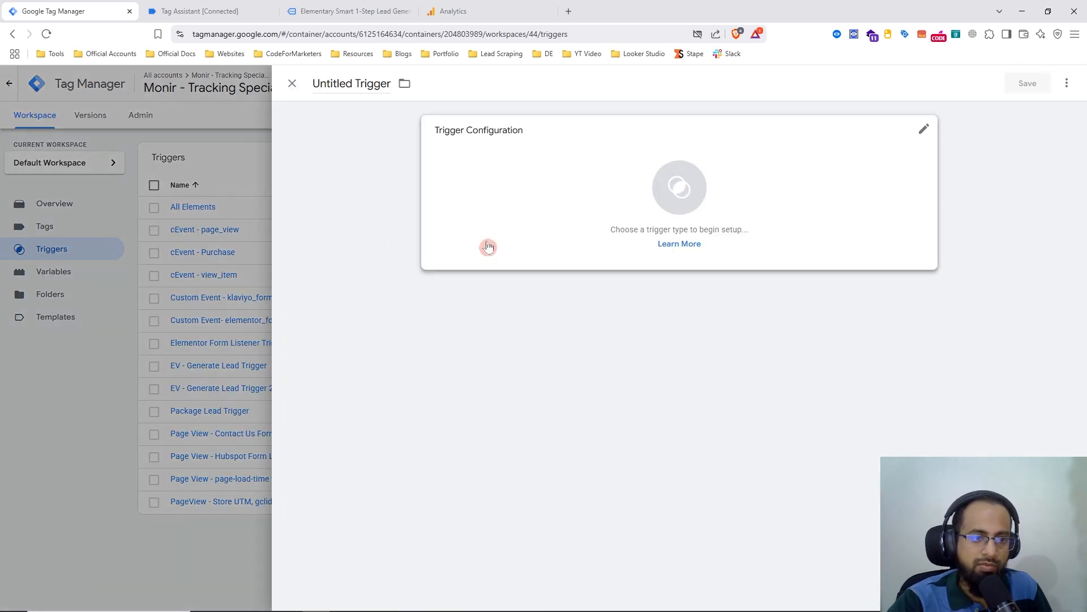
click(583, 183)
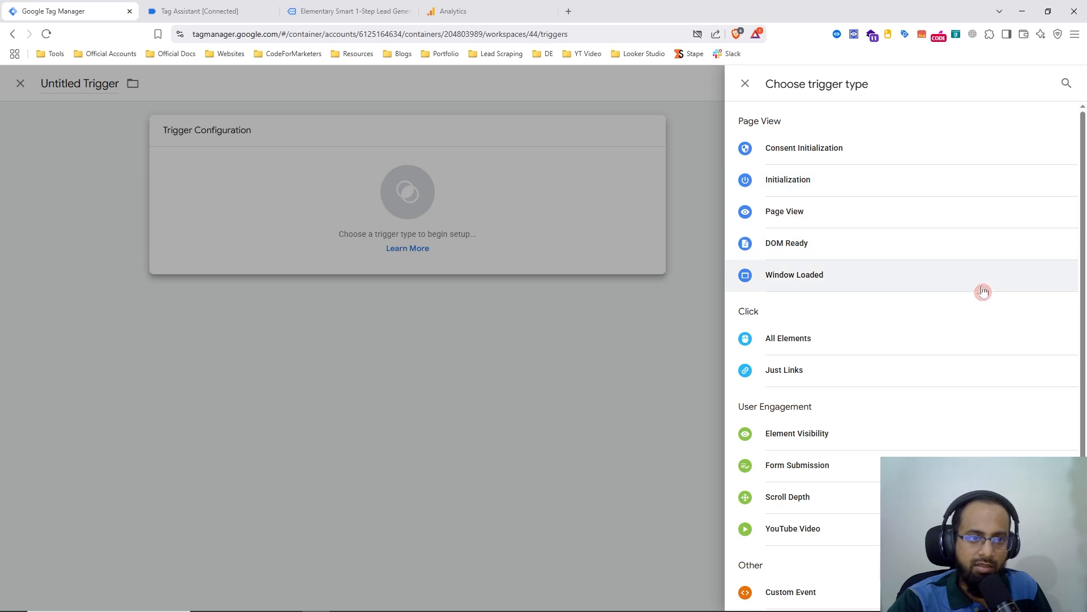
scroll(980, 298, down, 2)
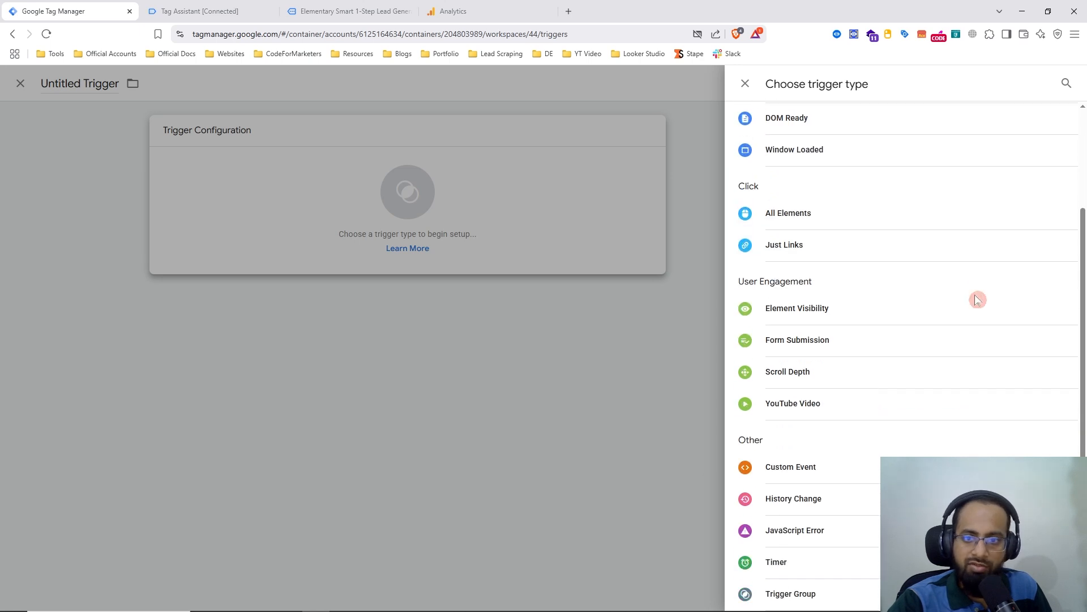
click(814, 476)
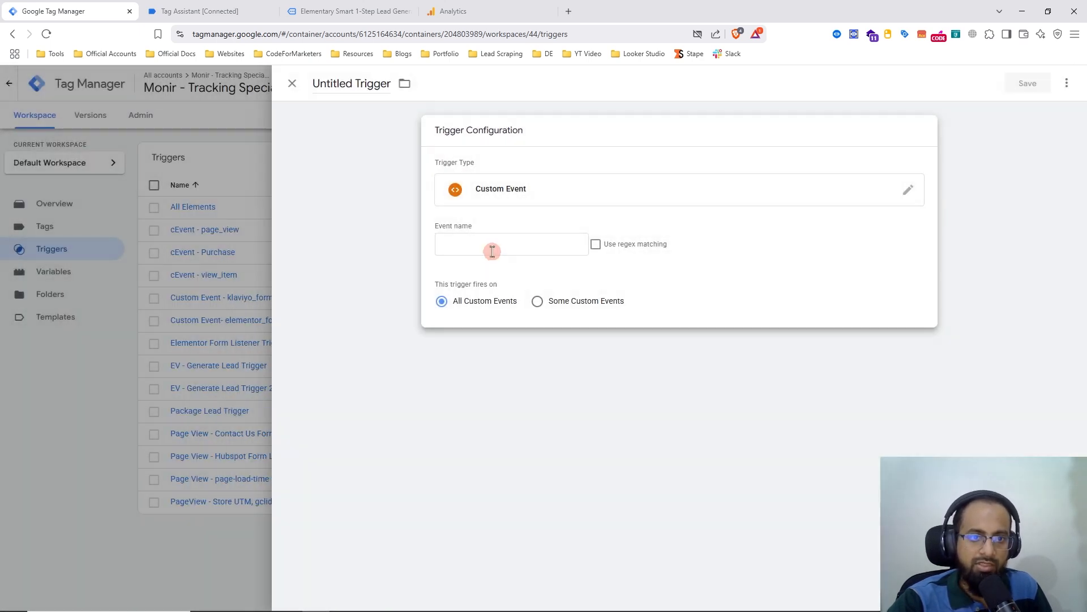
right_click(491, 245)
click(520, 355)
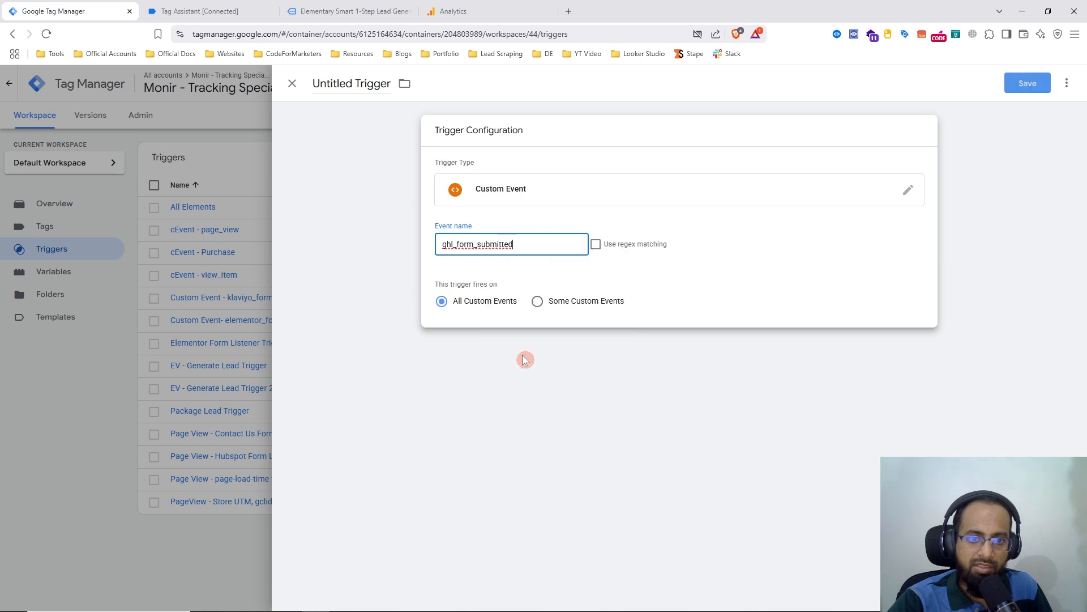
Save the trigger under the name "Custom Event - ghl_form_submitted Trigger".
click(1037, 83)
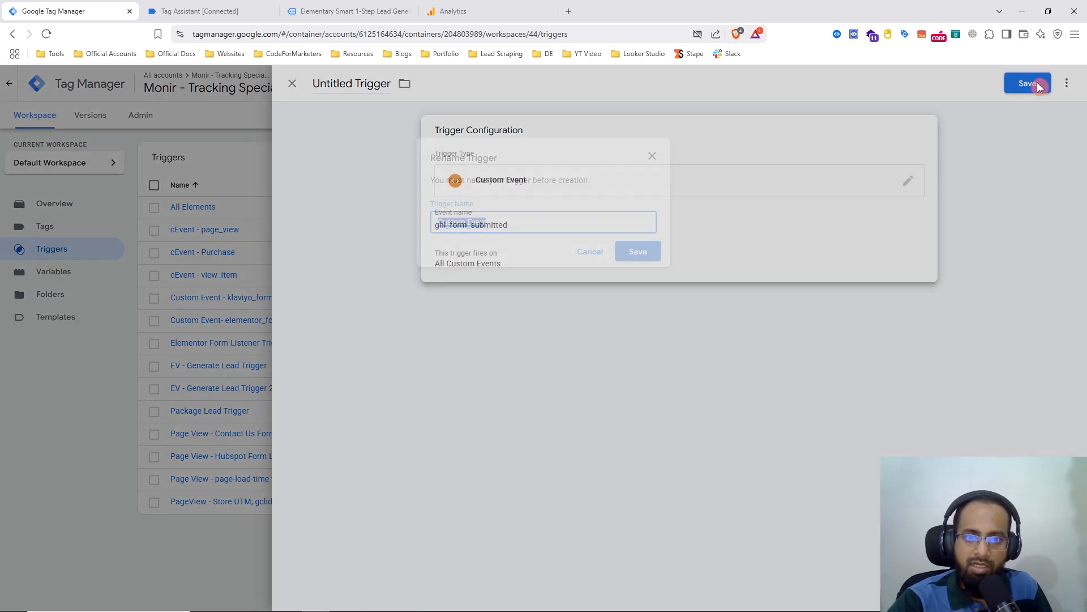
click(535, 223)
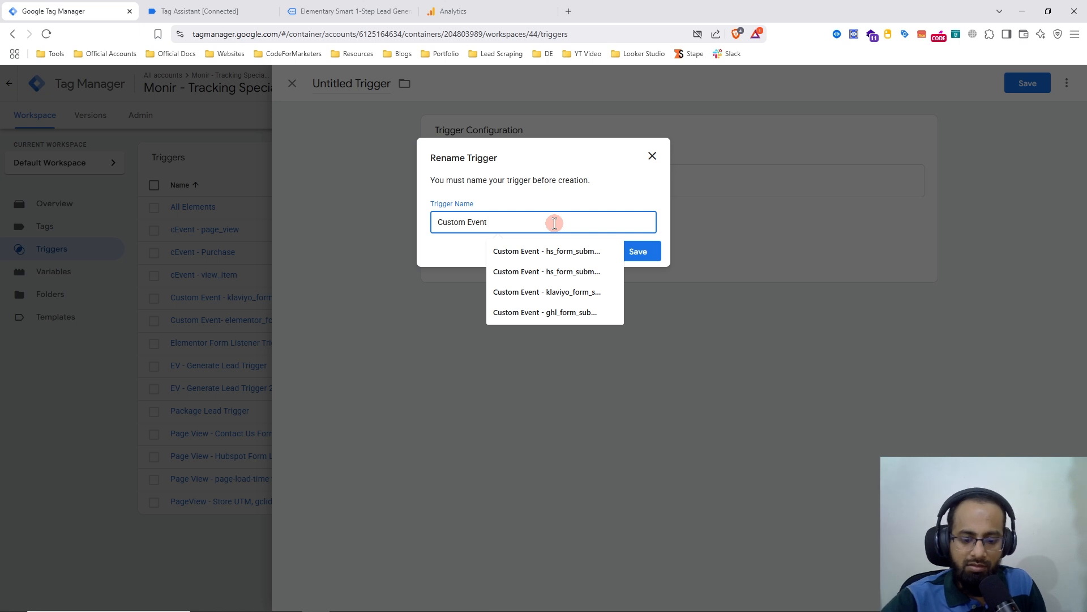
text(-)
text(ghl_form_submitted)
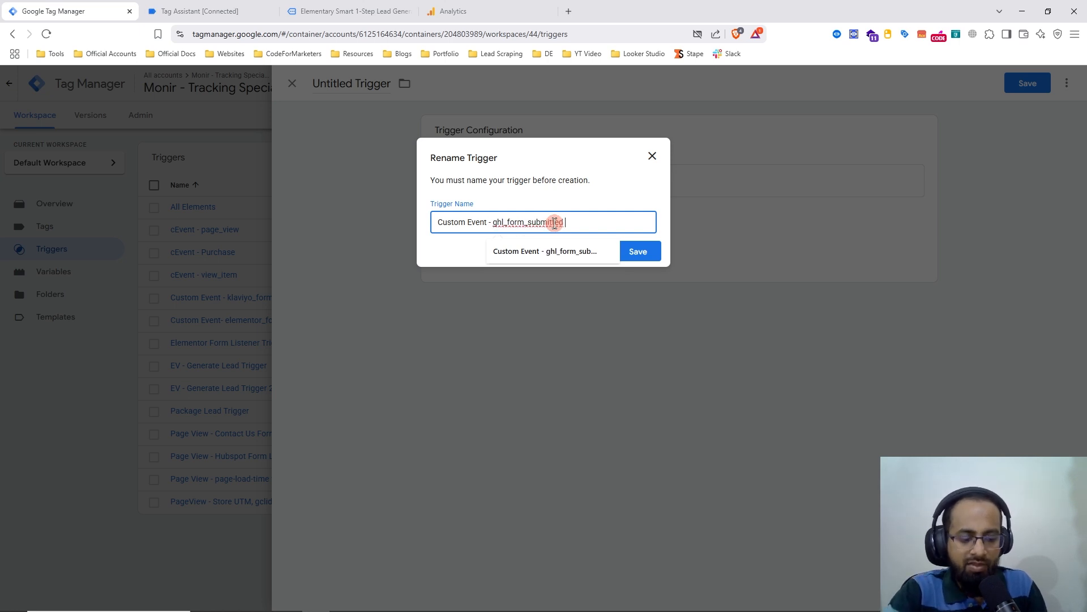
text(Trigger)
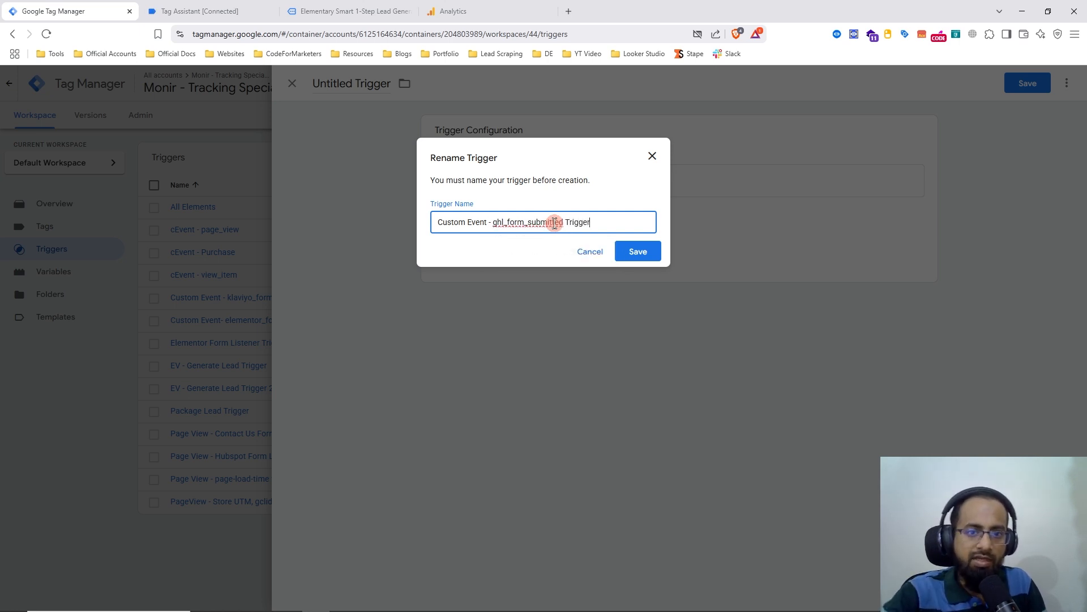
click(638, 252)
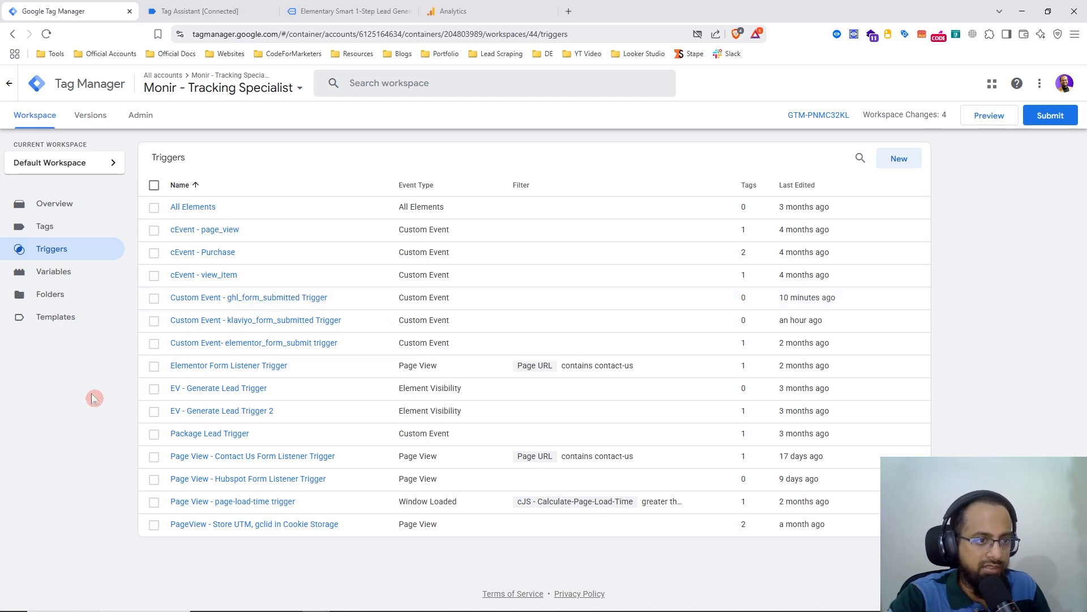
Start a new tag of the Google Tag type.
click(78, 238)
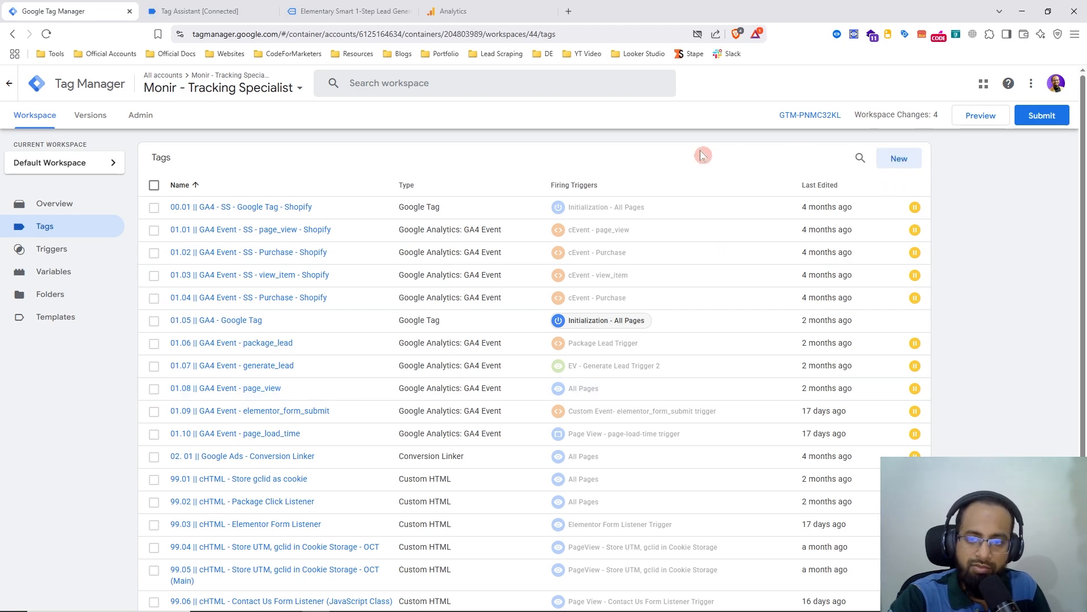
click(902, 160)
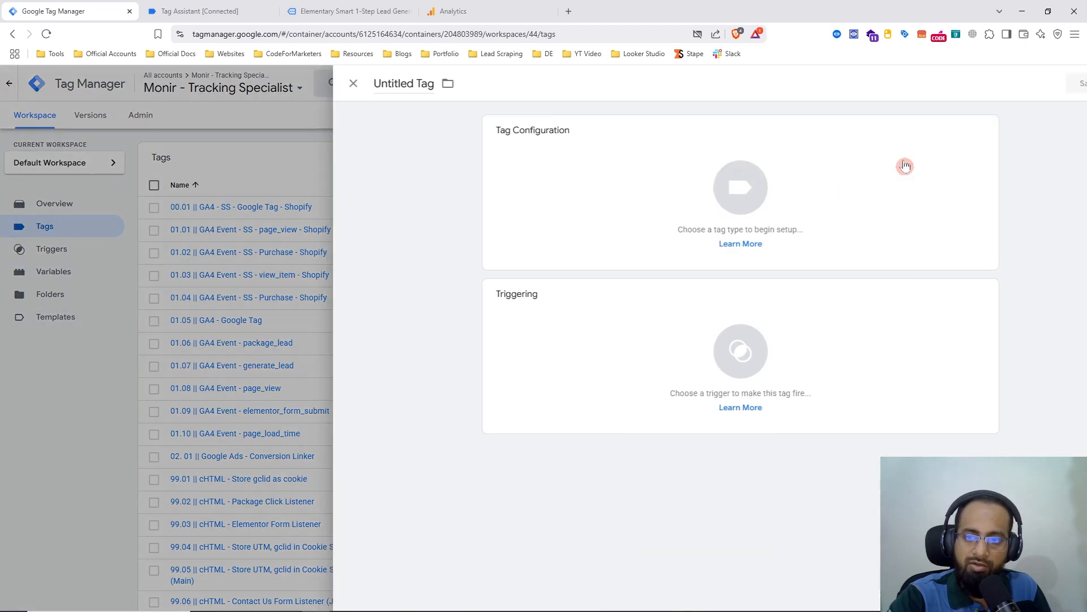
click(708, 189)
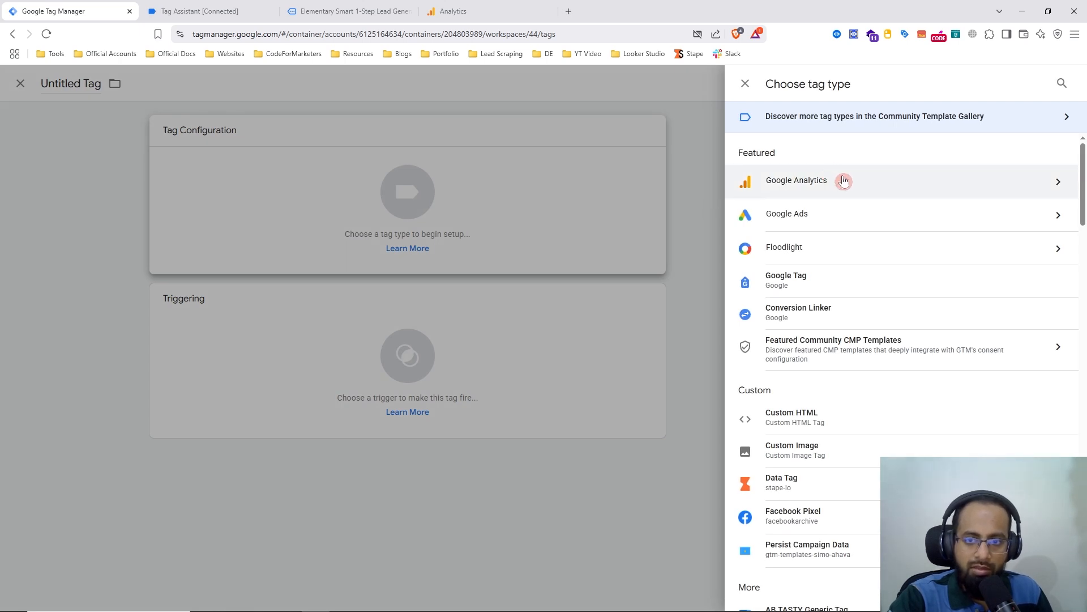
click(844, 181)
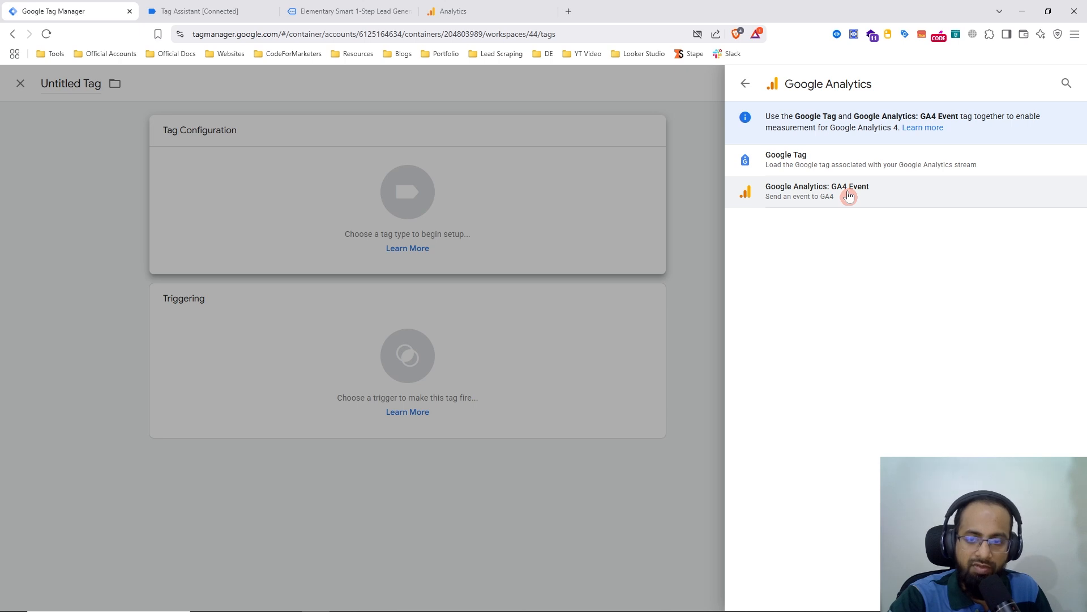
click(819, 164)
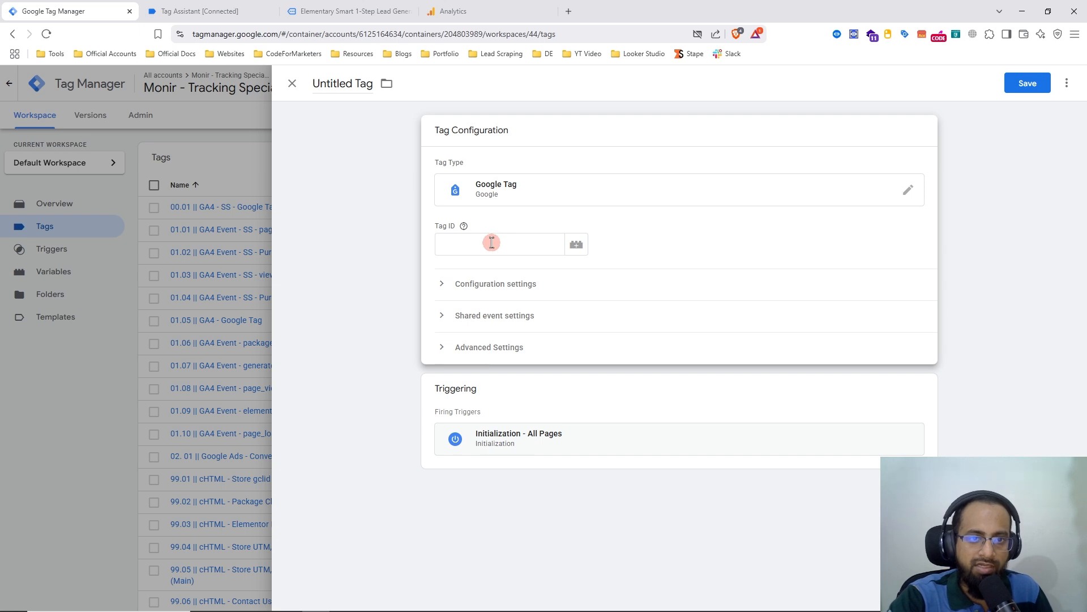
click(453, 12)
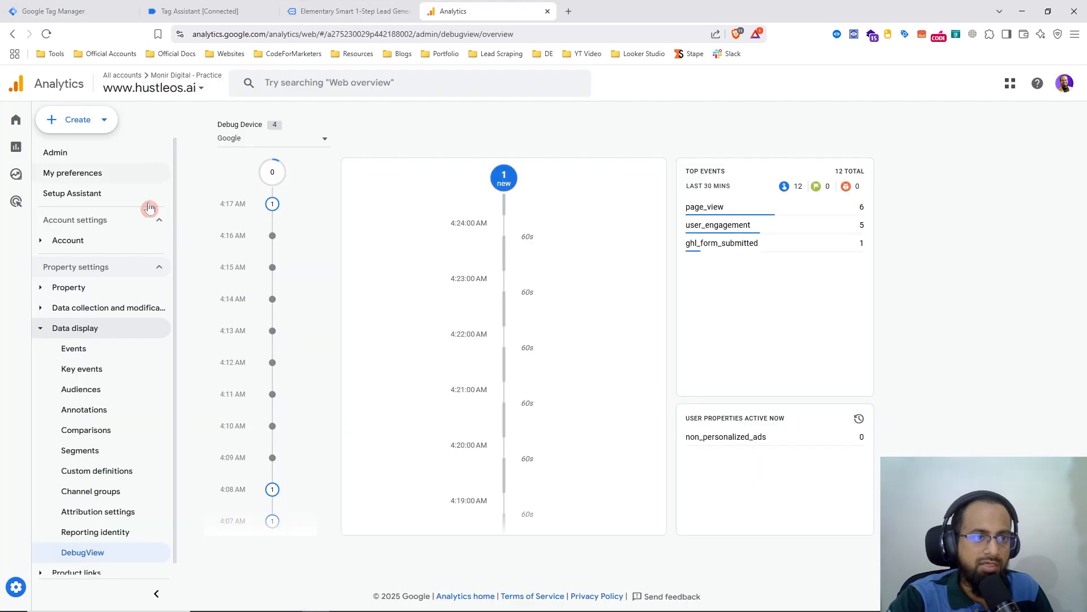
mouse_move(6, 167)
click(45, 122)
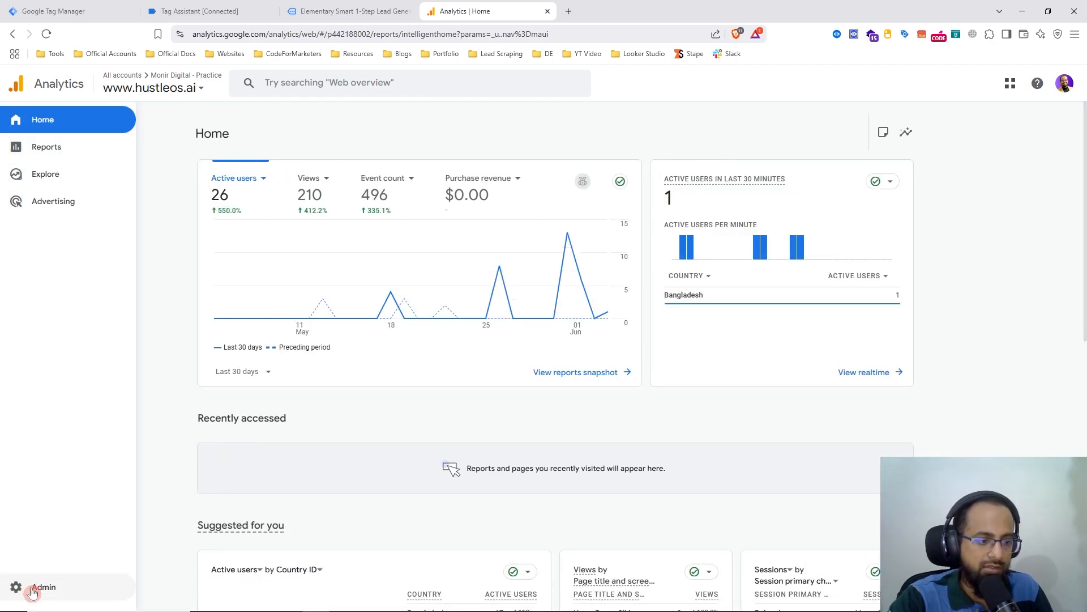
click(33, 592)
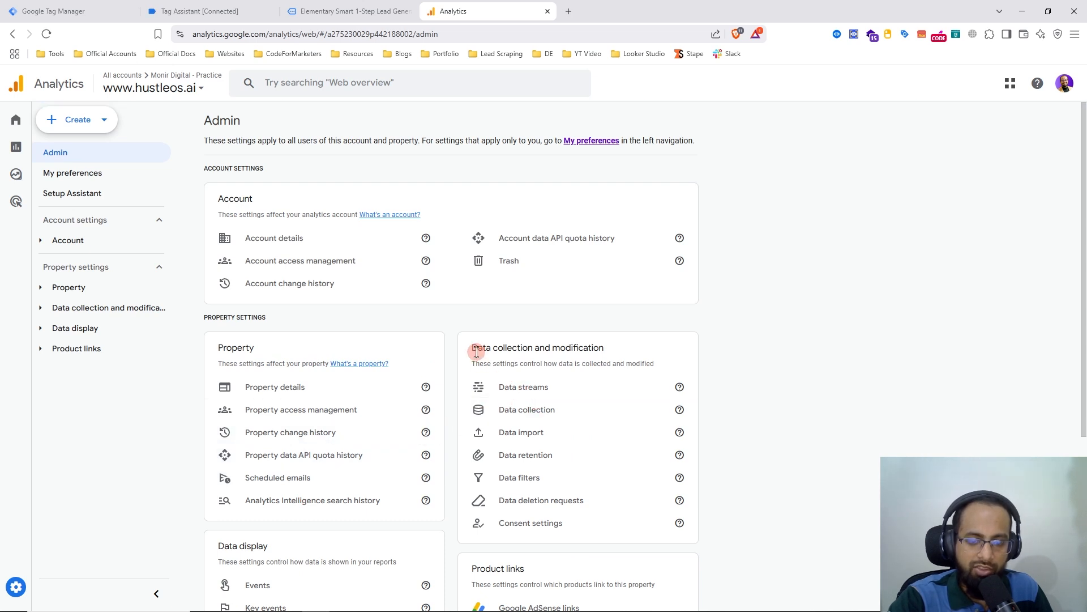
click(524, 387)
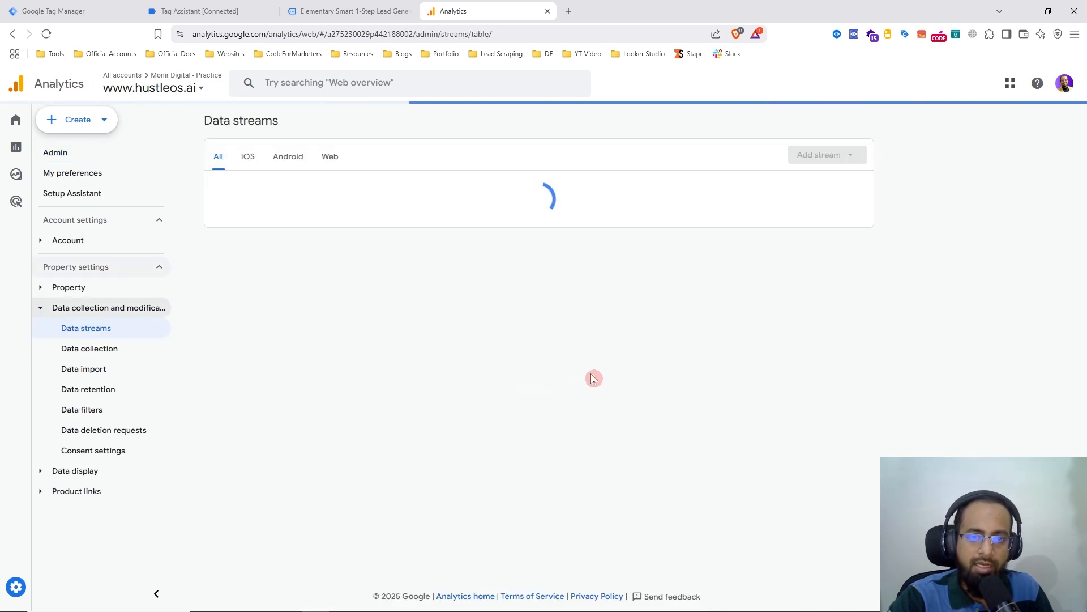
click(653, 187)
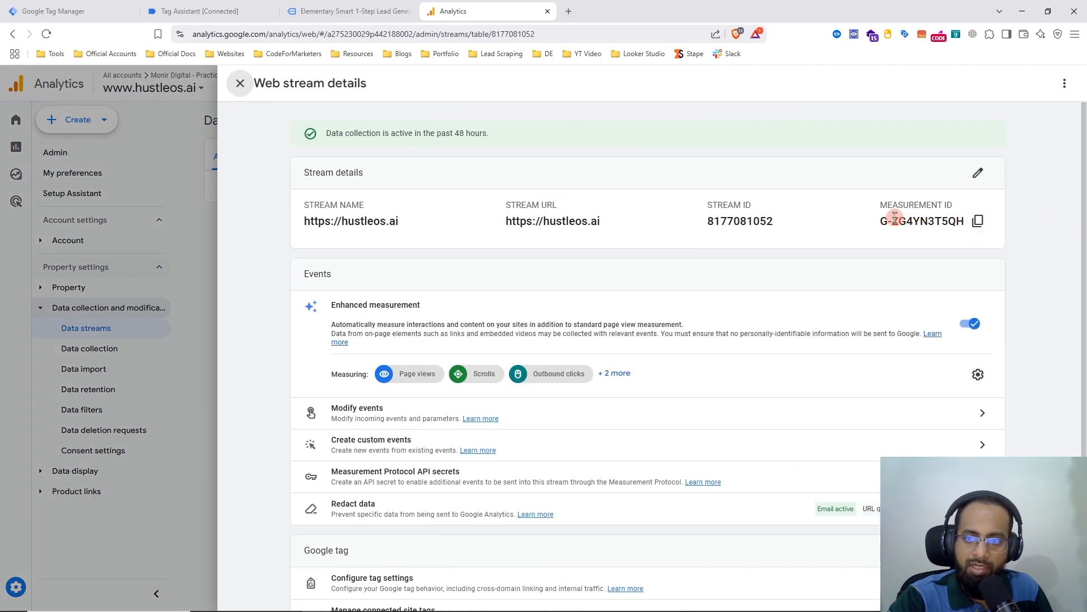
click(979, 222)
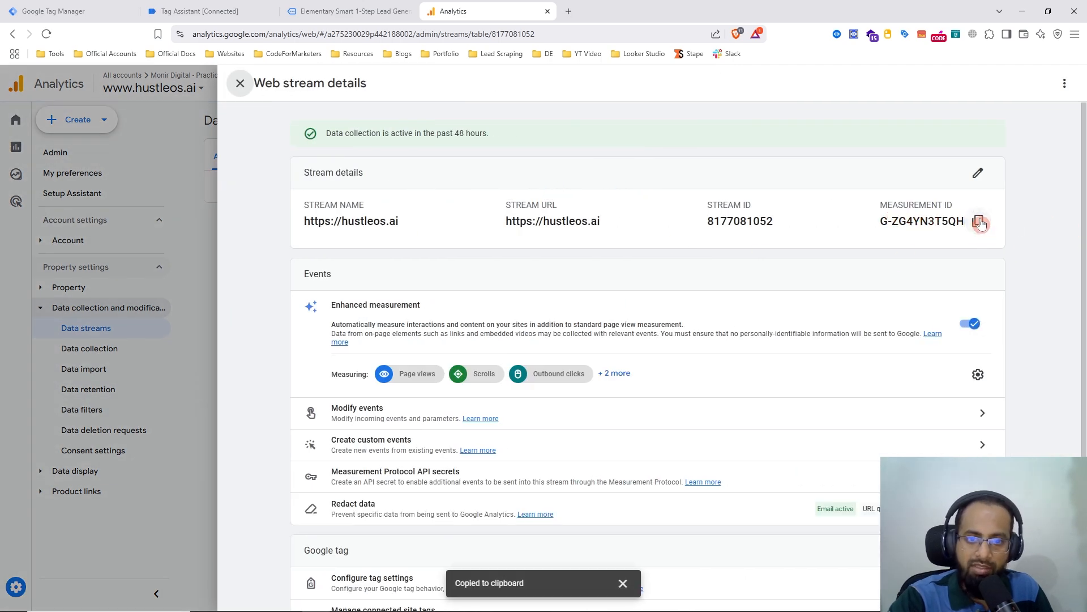
Switch to Google Tag Manager, enter the copied measurement ID as the Google Tag's Tag ID, and discard the unsaved tag.
click(72, 8)
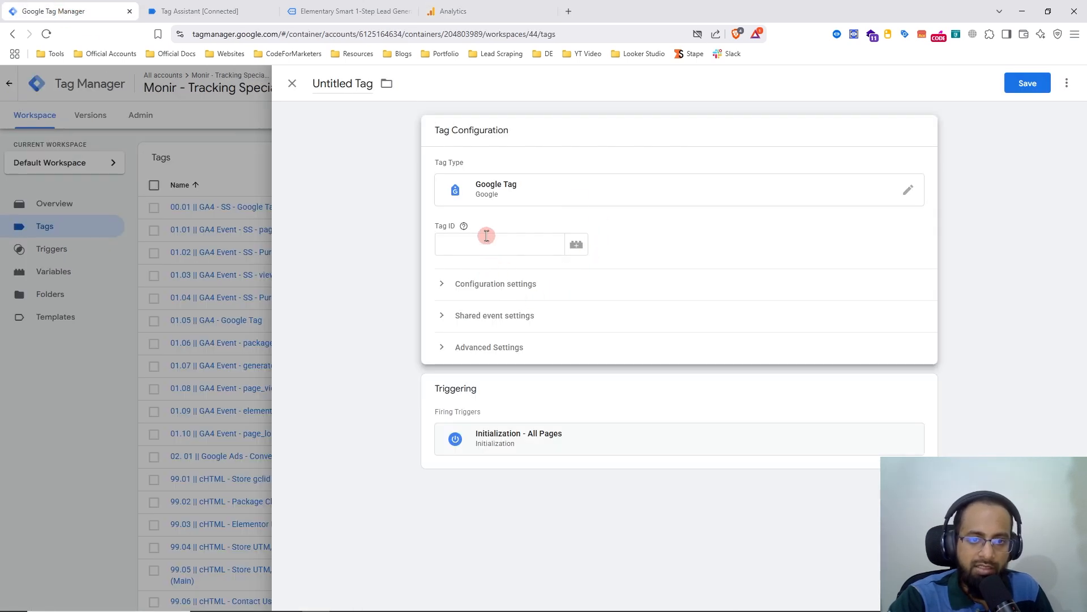
click(450, 244)
right_click(454, 245)
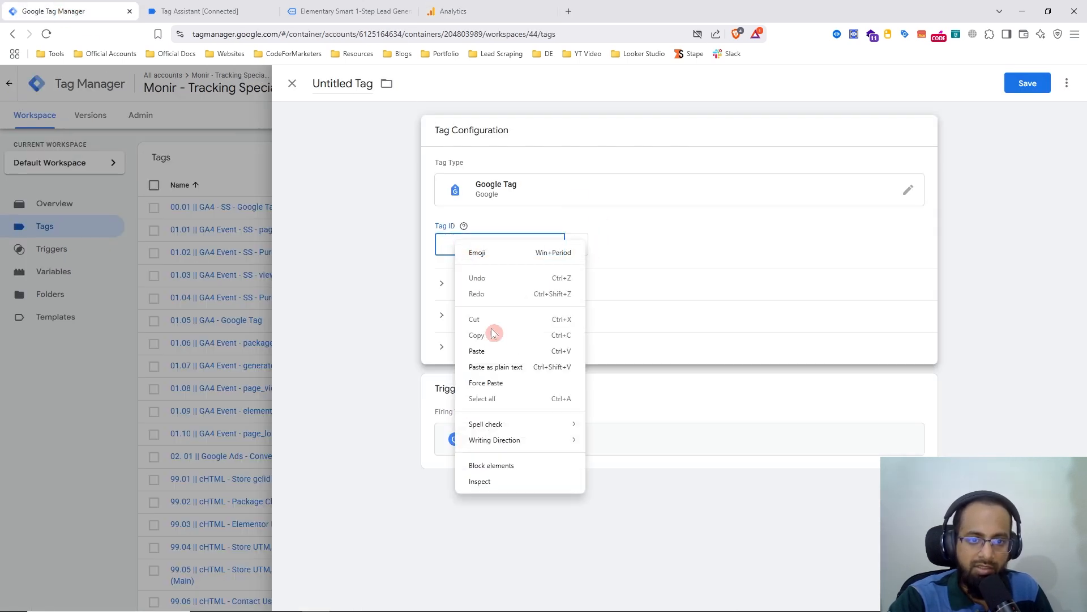
click(477, 350)
click(1039, 84)
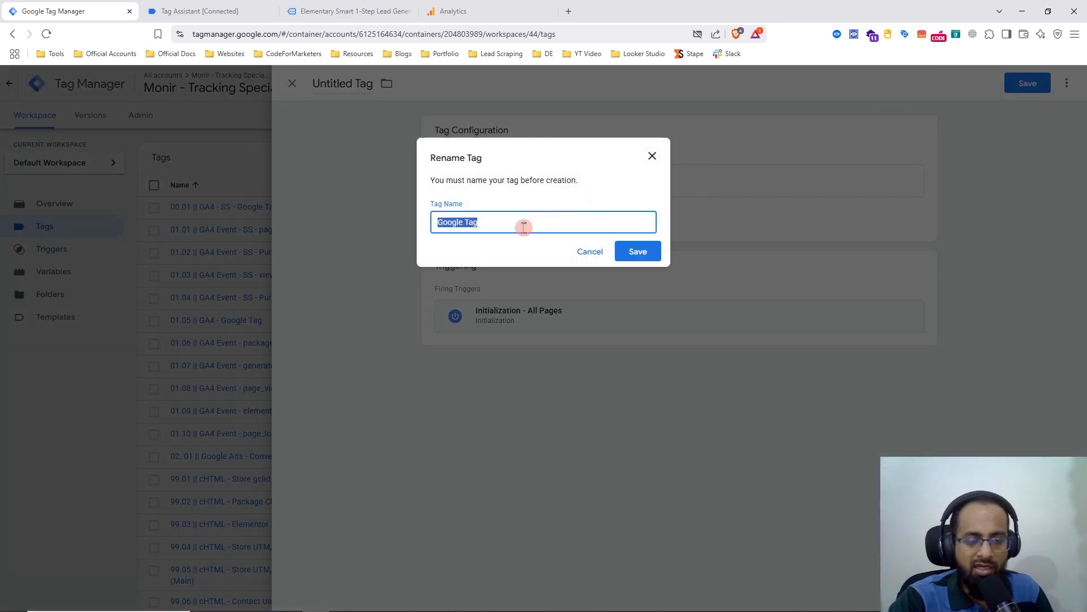
click(590, 253)
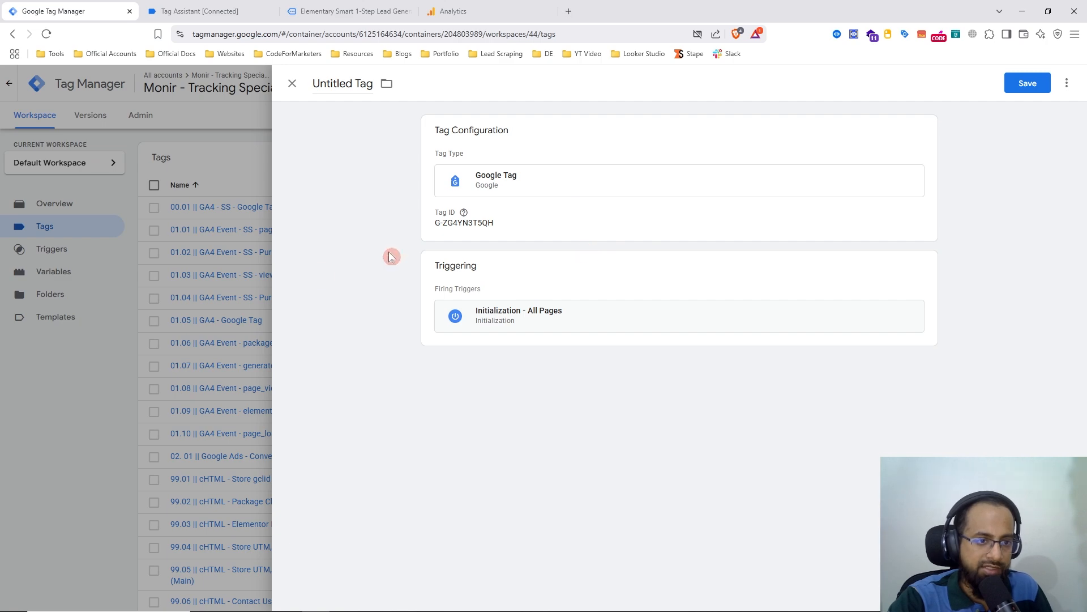
click(209, 308)
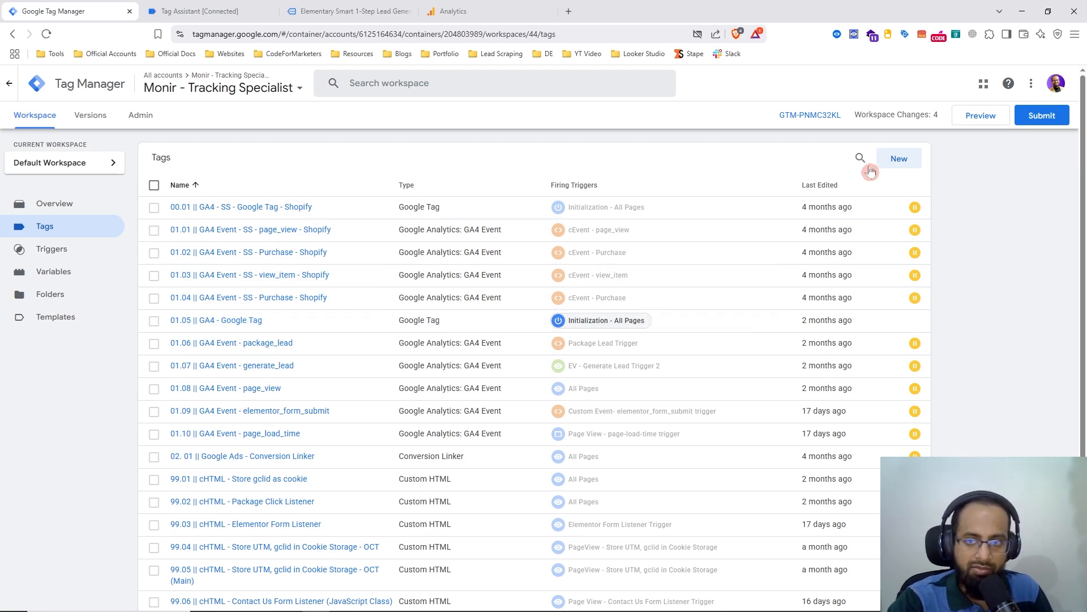
Create a new Google Analytics: GA4 Event tag and paste the copied measurement ID into it.
click(899, 161)
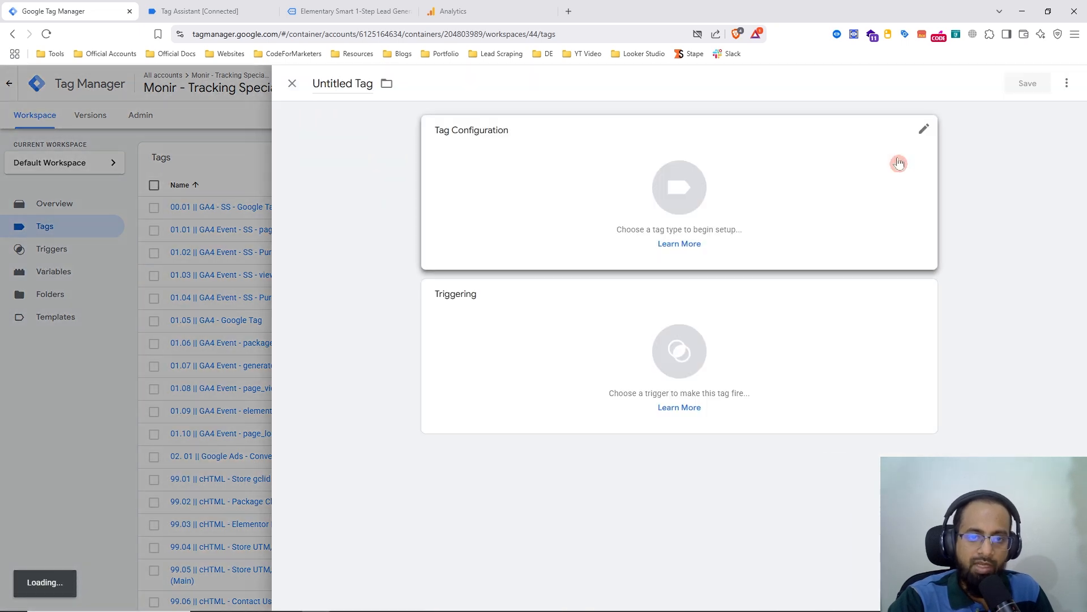
click(655, 177)
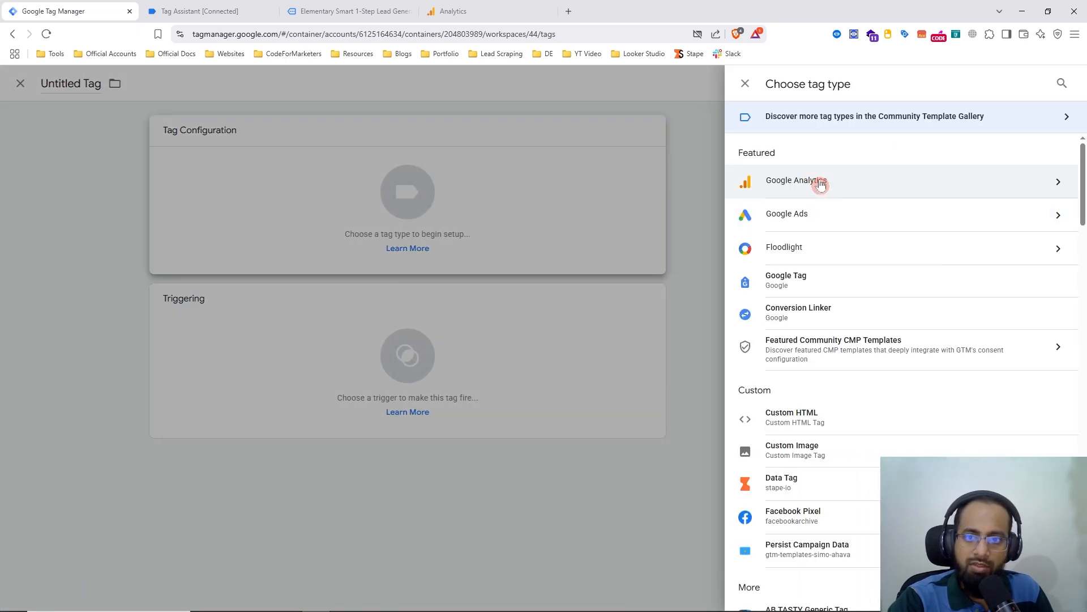
click(821, 183)
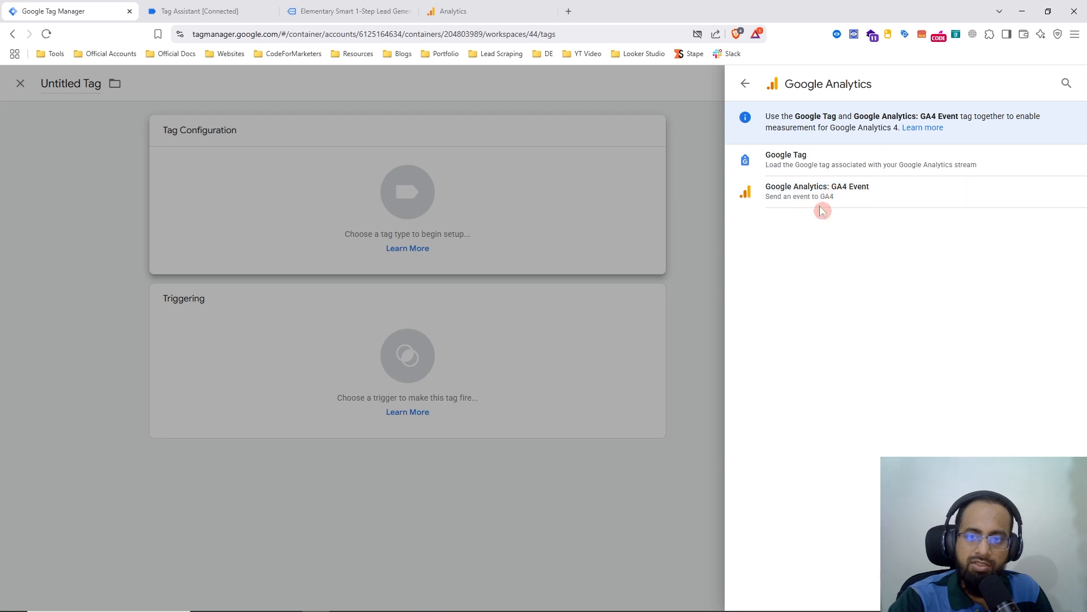
click(874, 193)
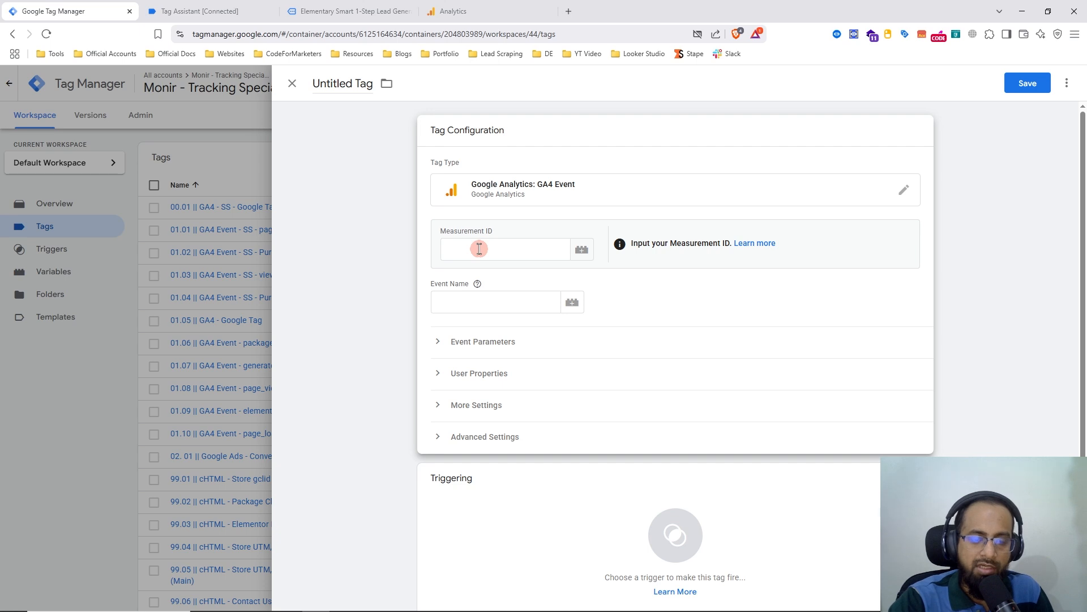
right_click(479, 249)
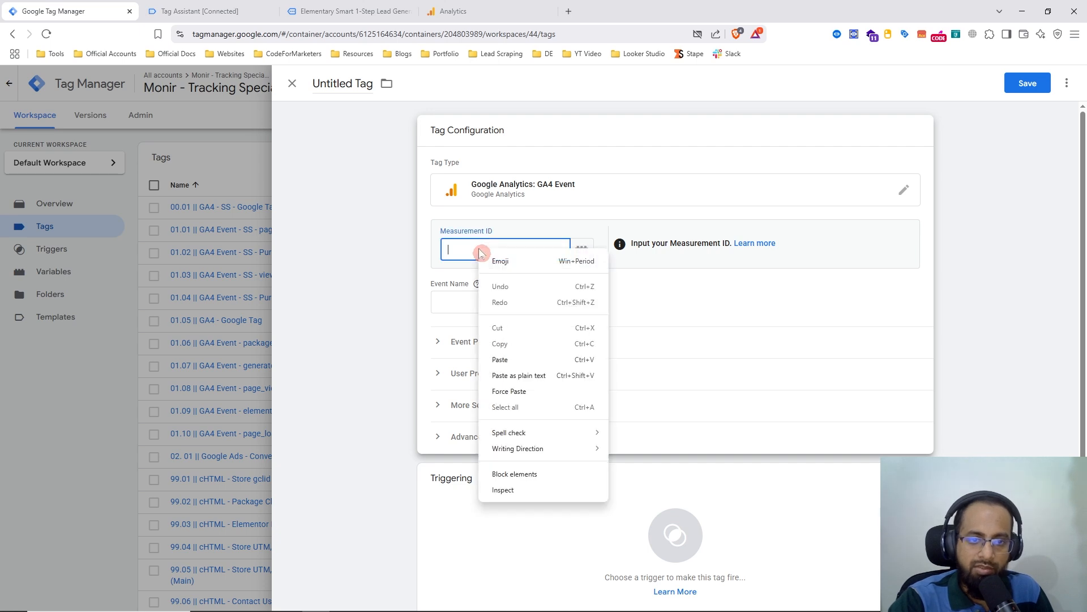
click(509, 359)
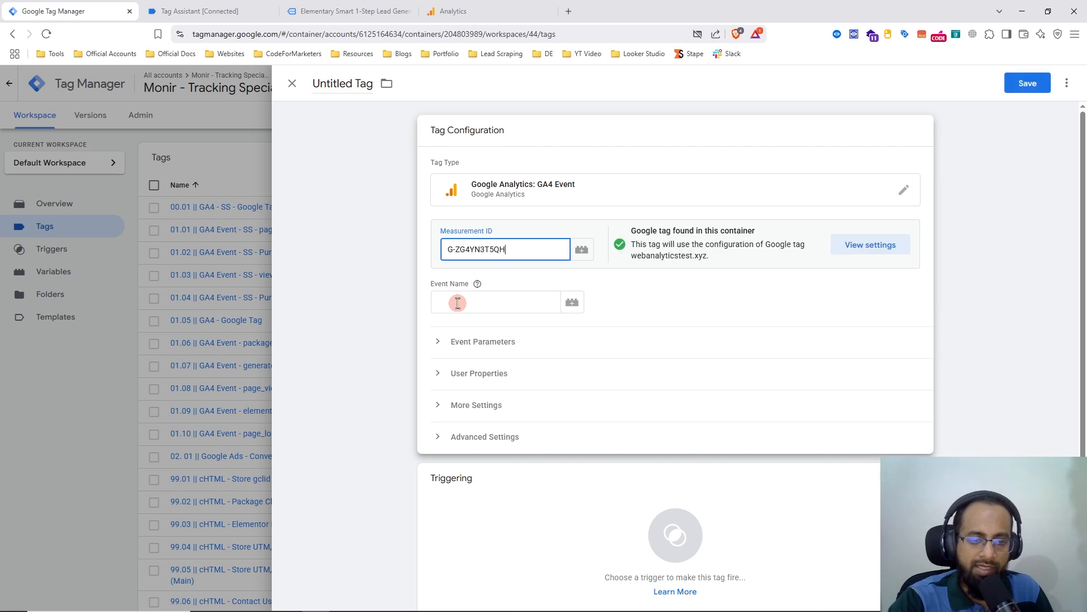
Copy the event name ghl_form_submitted from the event's API call in Tag Assistant and paste it as the GA4 tag's Event Name in Google Tag Manager.
click(457, 303)
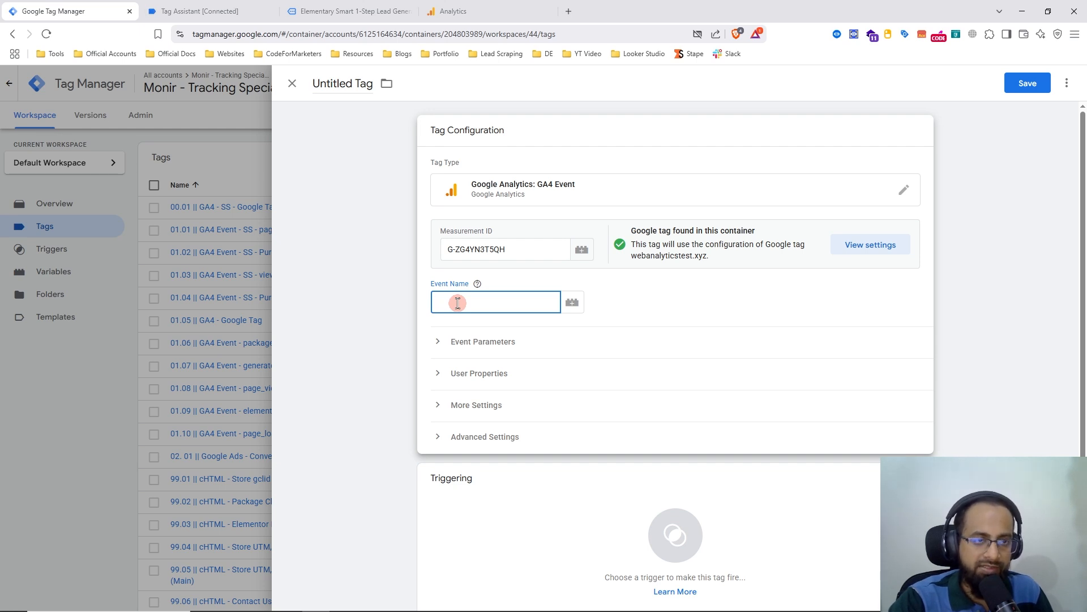
click(192, 12)
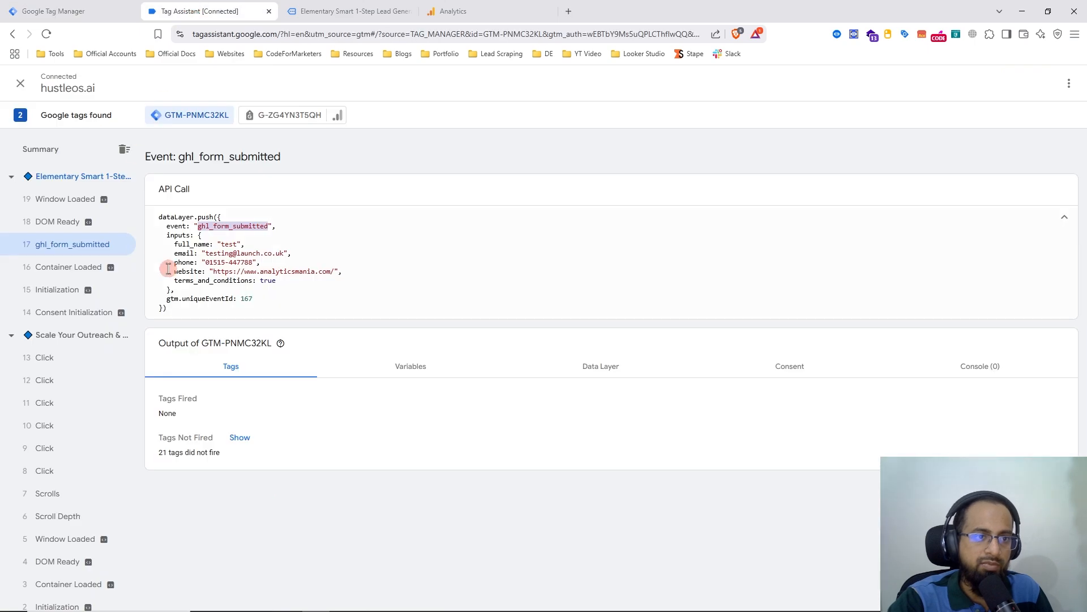
click(214, 241)
right_click(218, 225)
click(209, 226)
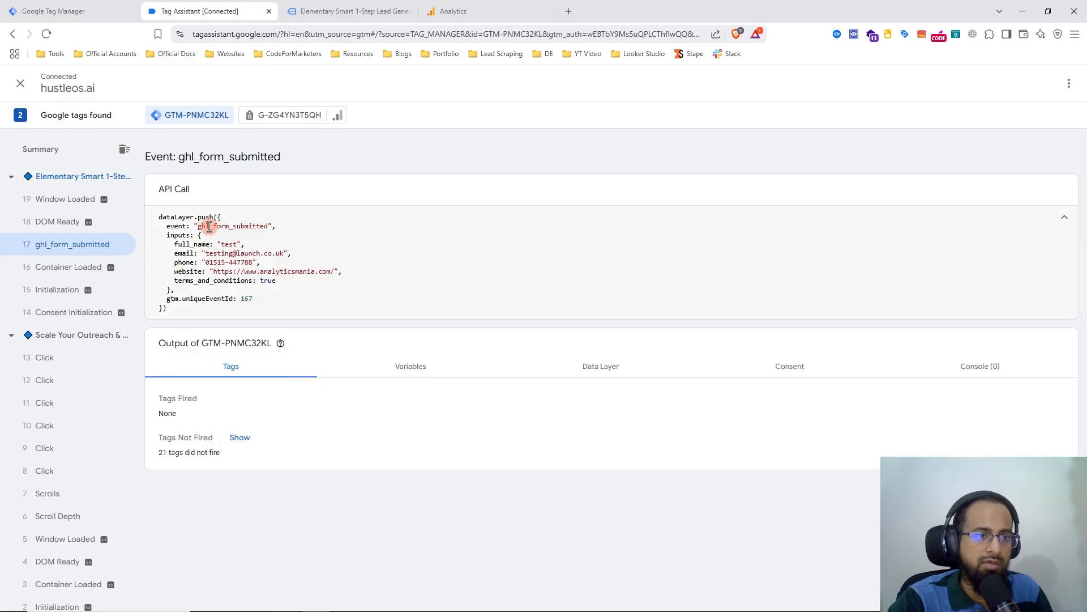
double_click(209, 227)
right_click(210, 225)
click(266, 234)
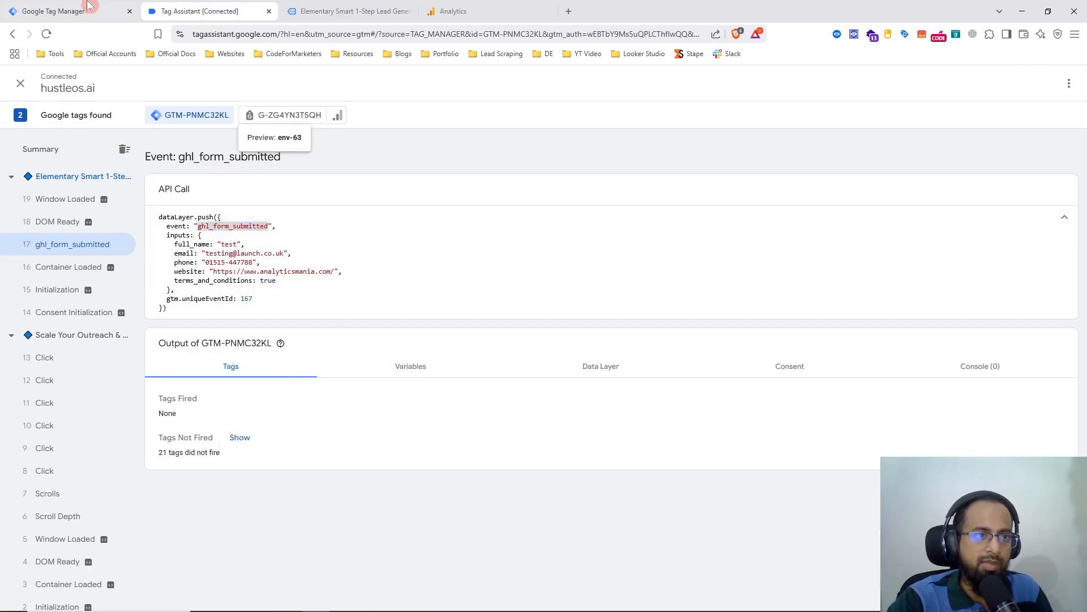
click(88, 6)
right_click(480, 303)
click(527, 419)
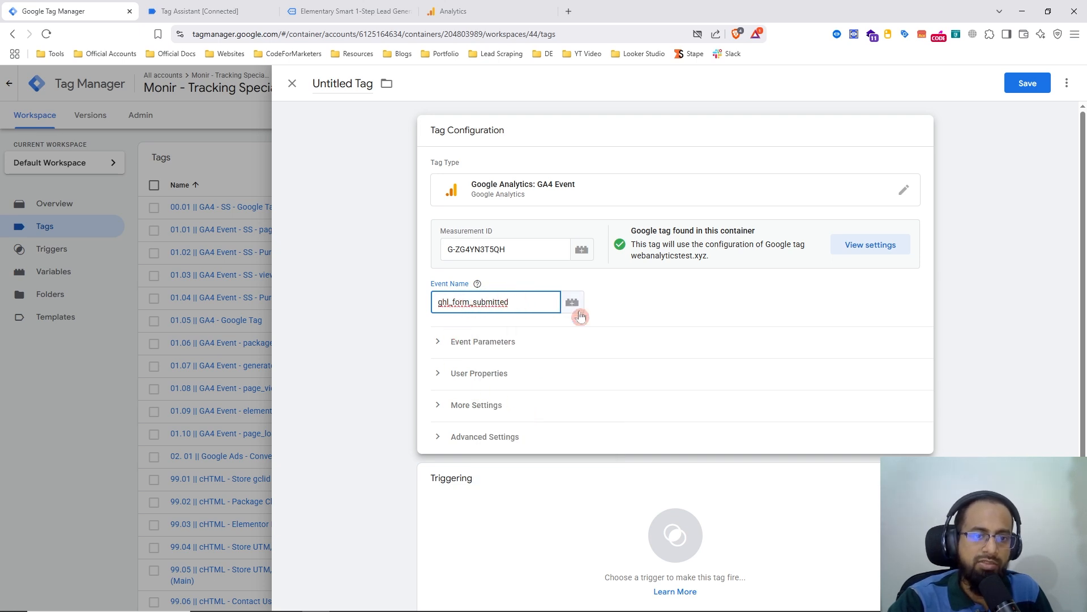
Expand the tag's event parameters, and examine the form input fields in the ghl_form_submitted data layer push in Tag Assistant.
click(569, 349)
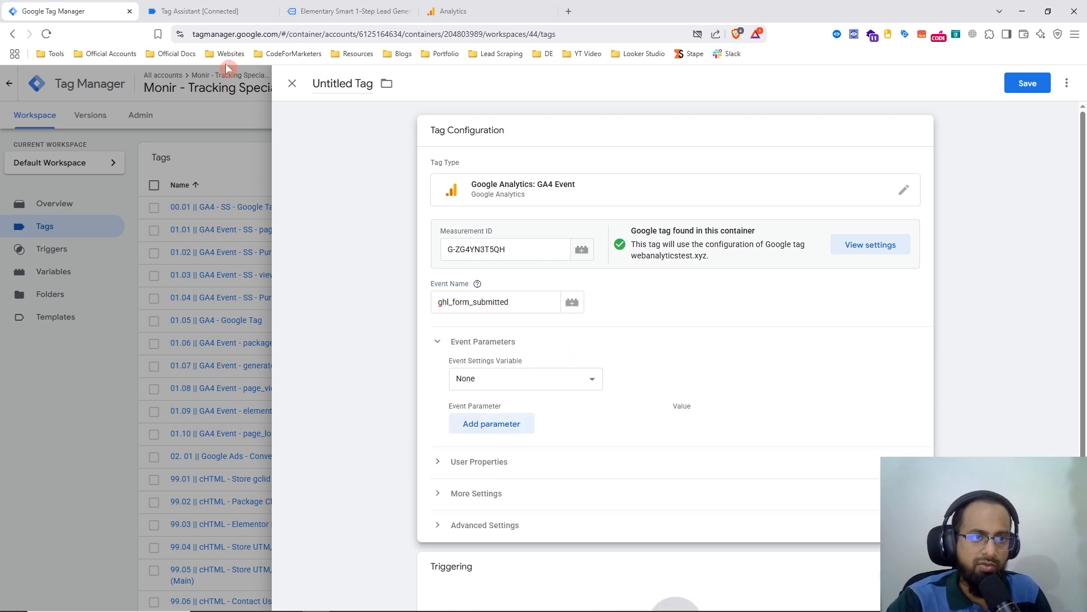
click(210, 10)
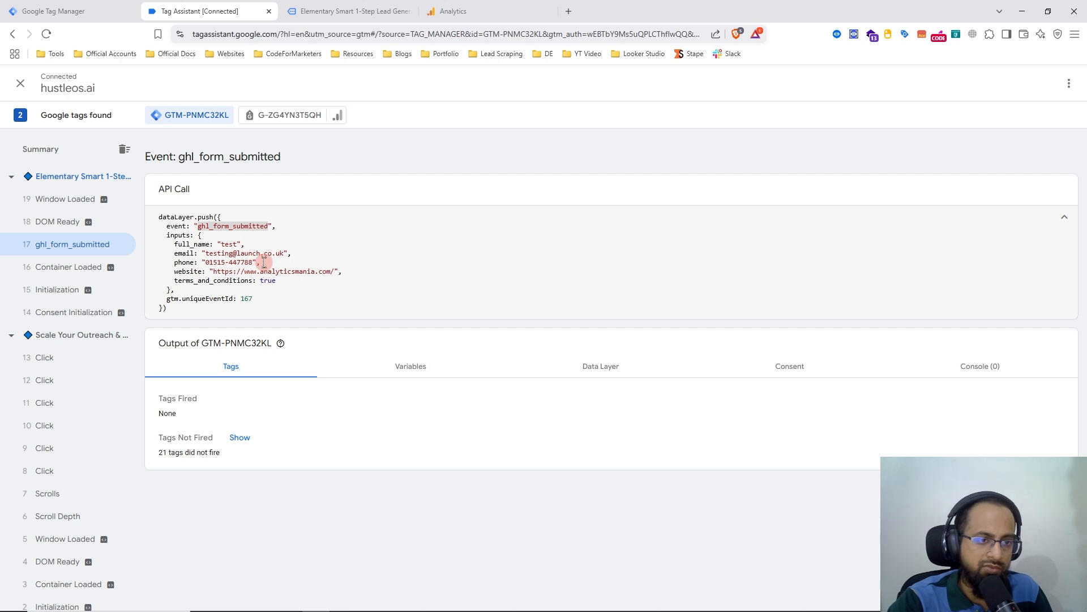
drag(356, 275, 160, 241)
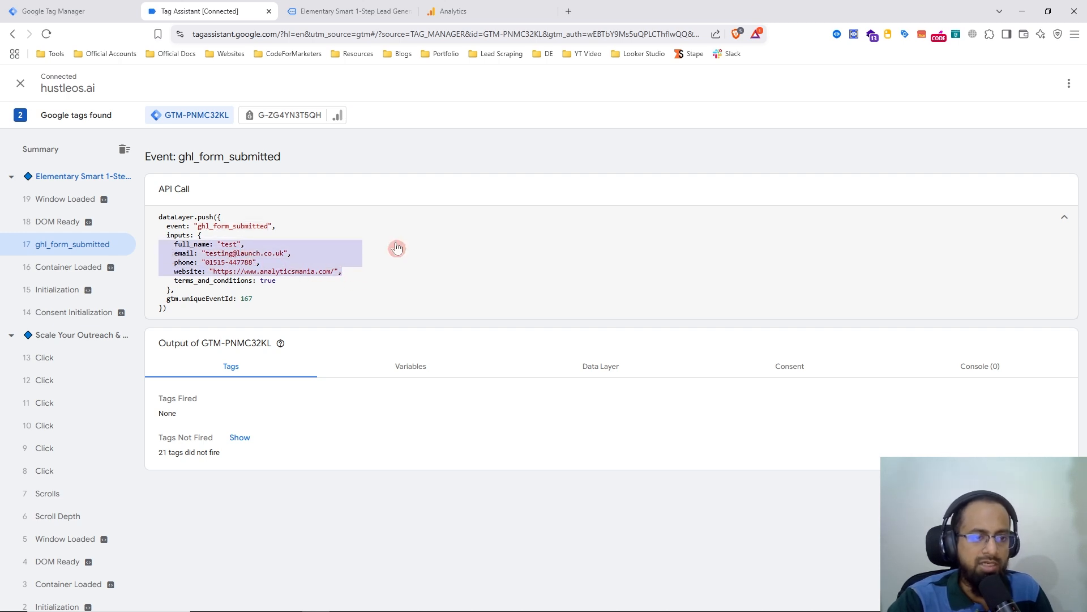
click(384, 266)
click(438, 219)
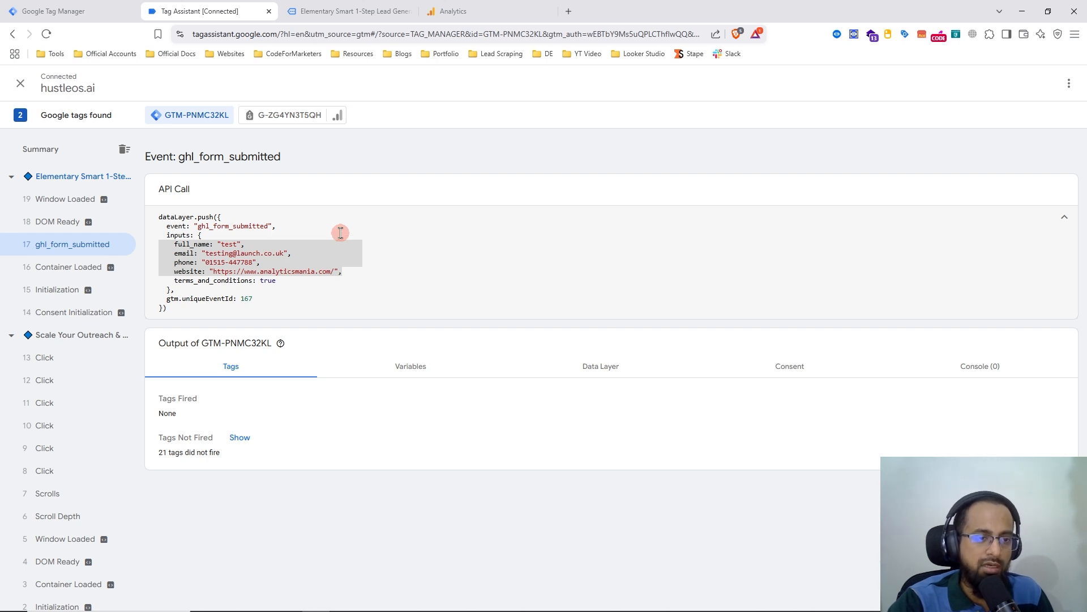
Switch to Google Tag Manager and assign "Custom Event - ghl_form_submitted Trigger" as the tag's firing trigger.
click(34, 5)
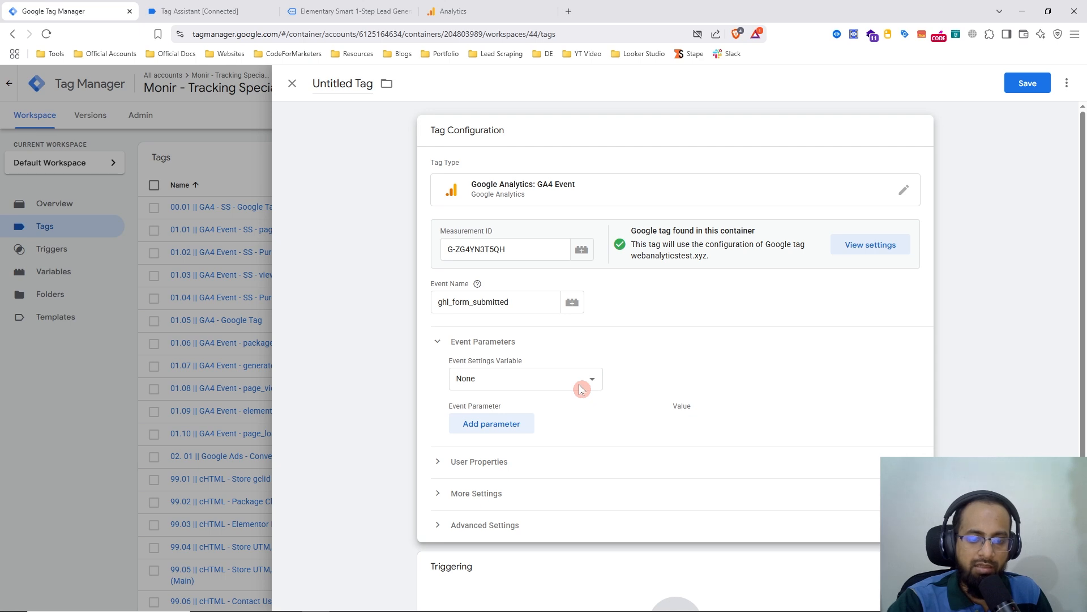
scroll(580, 390, down, 2)
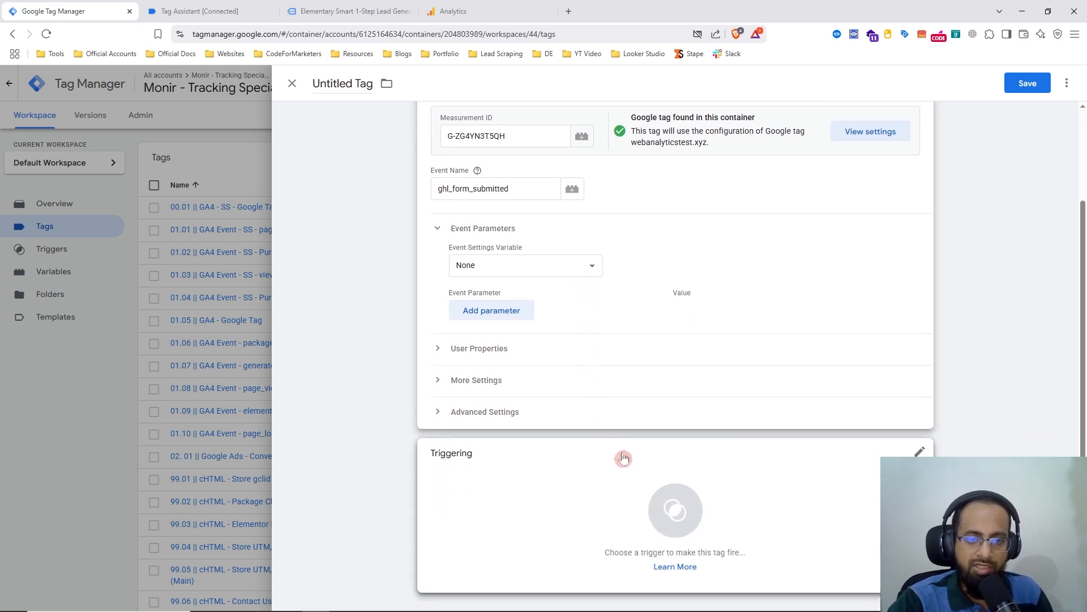
click(656, 486)
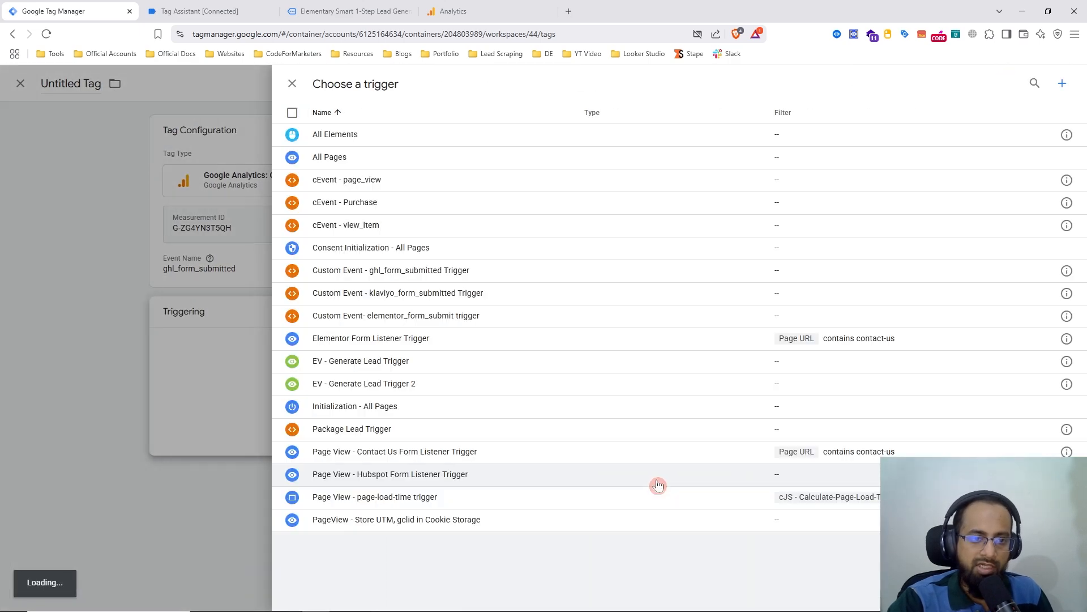
click(415, 277)
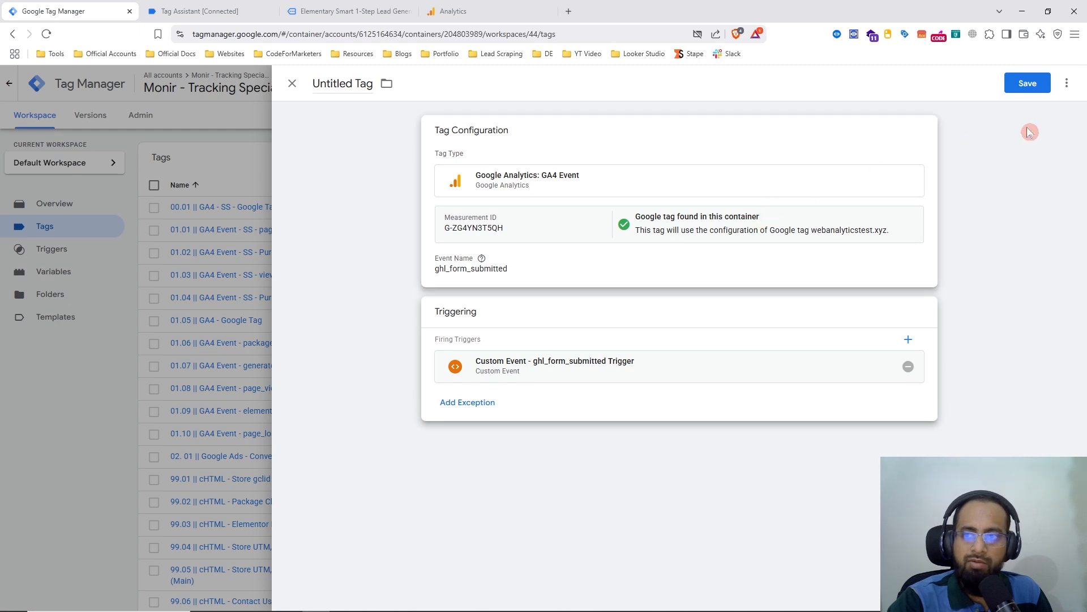
Save the tag under the name "GA4 Event - ghl_form_submitted".
click(1033, 93)
click(563, 223)
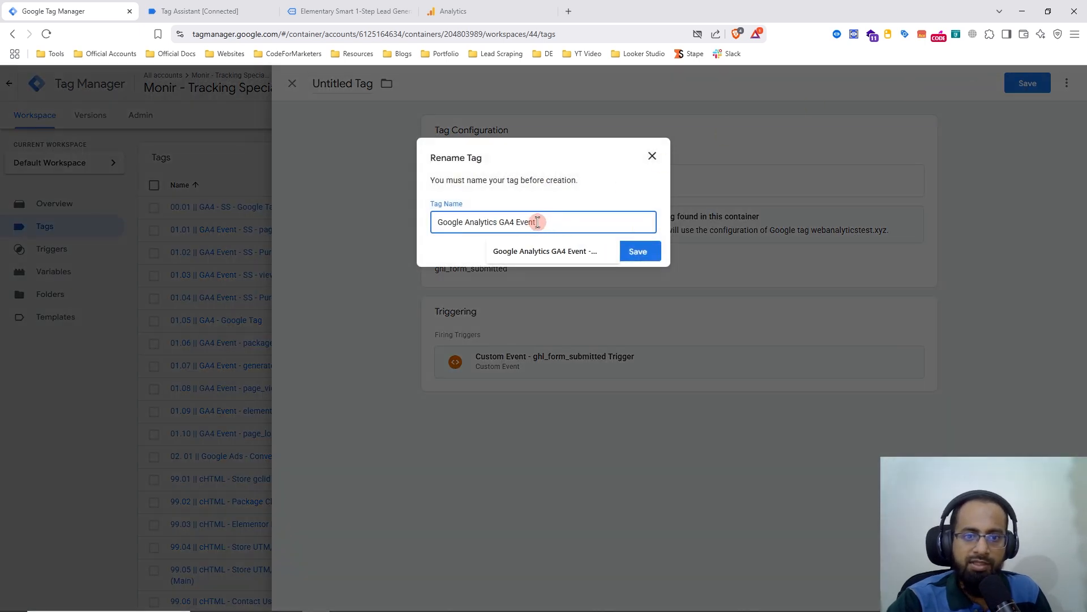
drag(499, 222, 366, 222)
key(BackSpace)
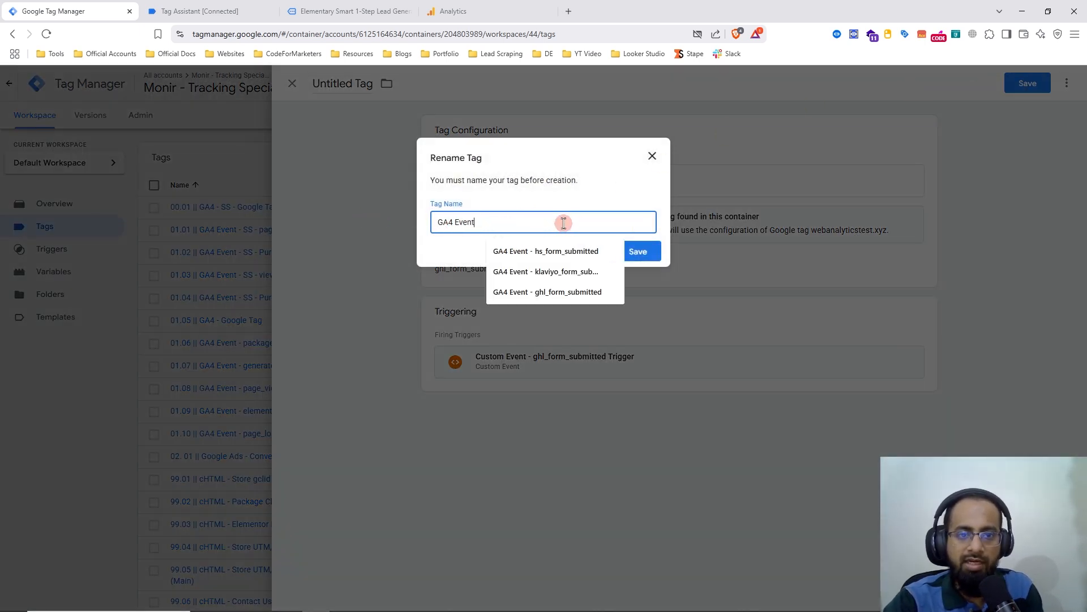
text(-)
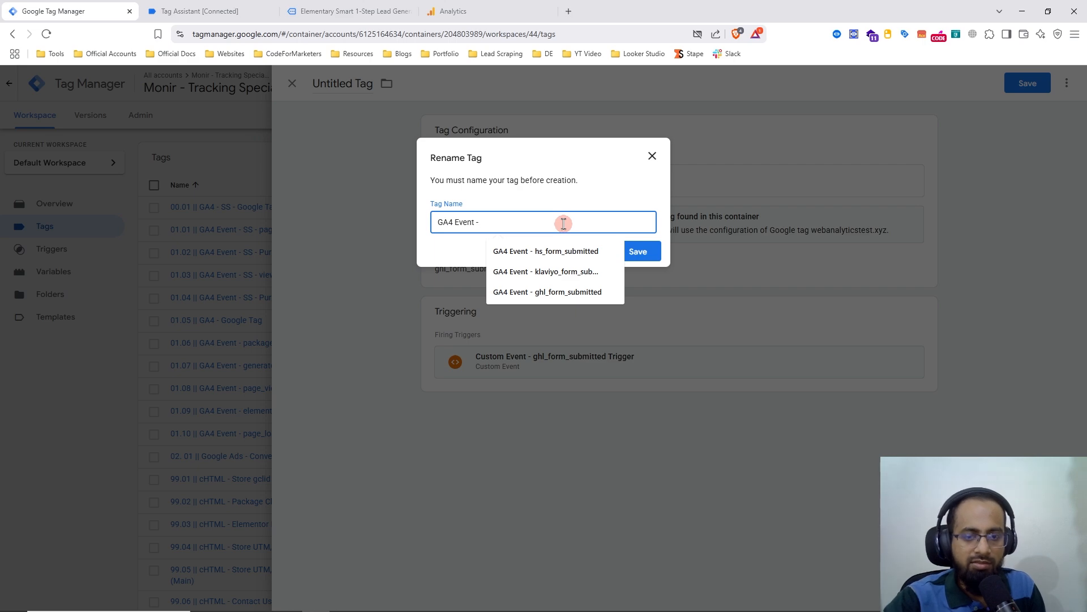
text(ghl_form_submitted)
click(638, 260)
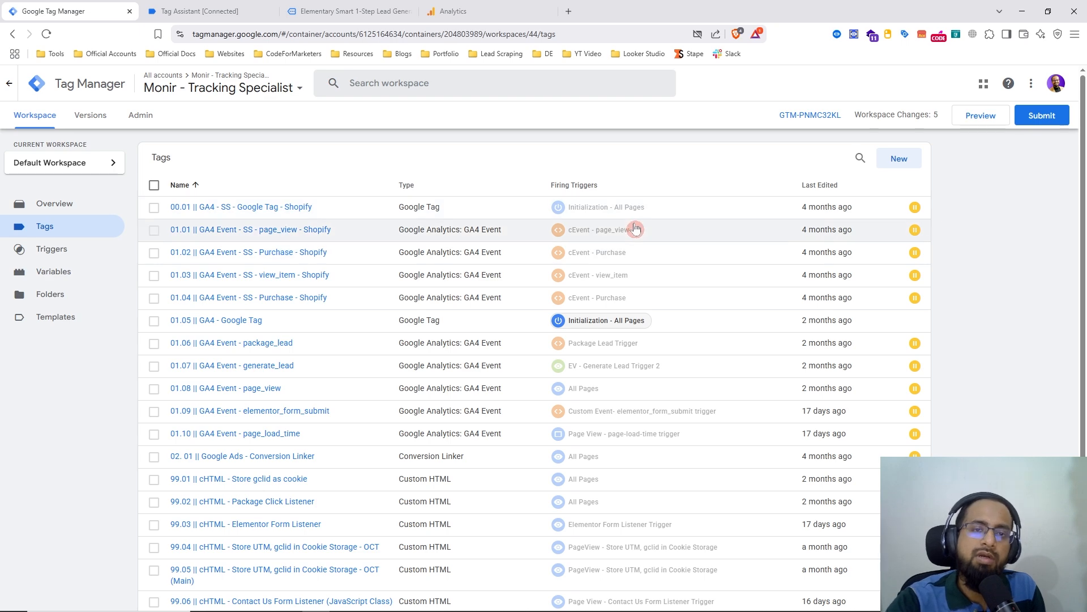
Switch to Google Analytics, close the web stream details, and open DebugView from the property's admin settings.
click(483, 7)
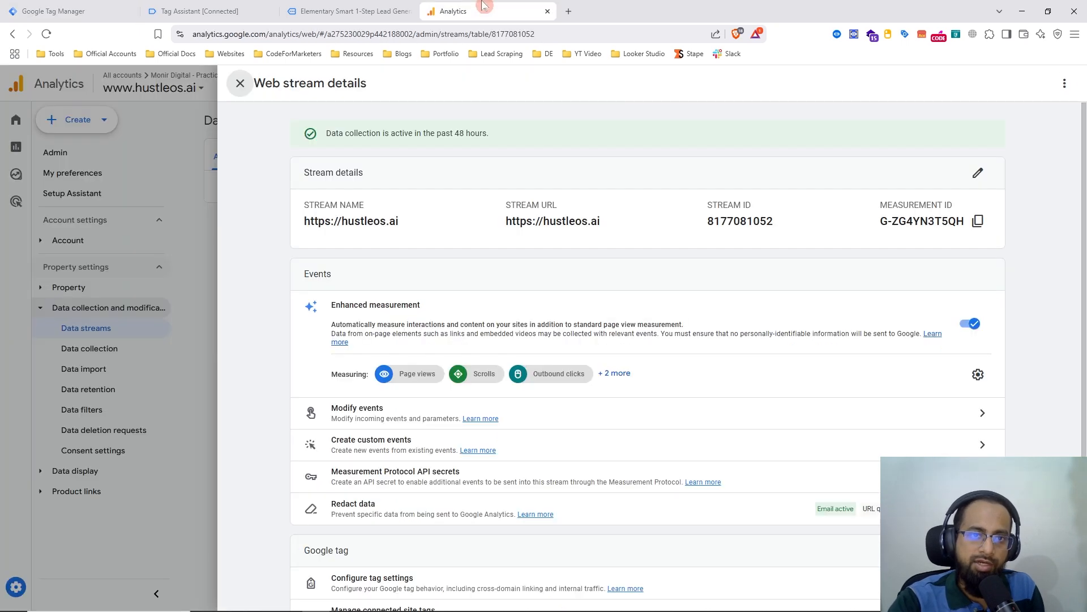
click(189, 324)
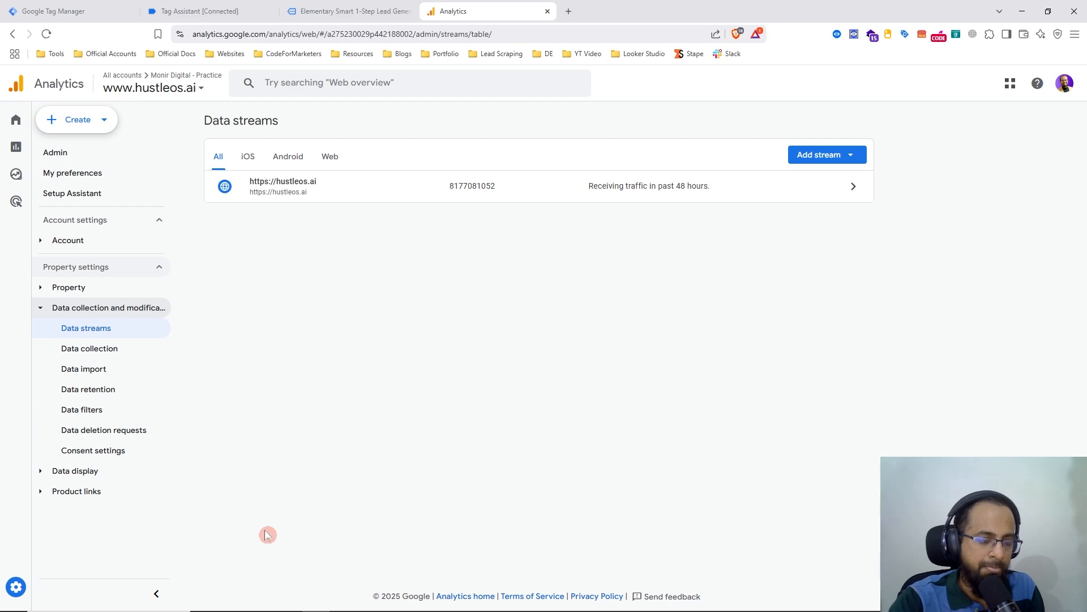
mouse_move(25, 561)
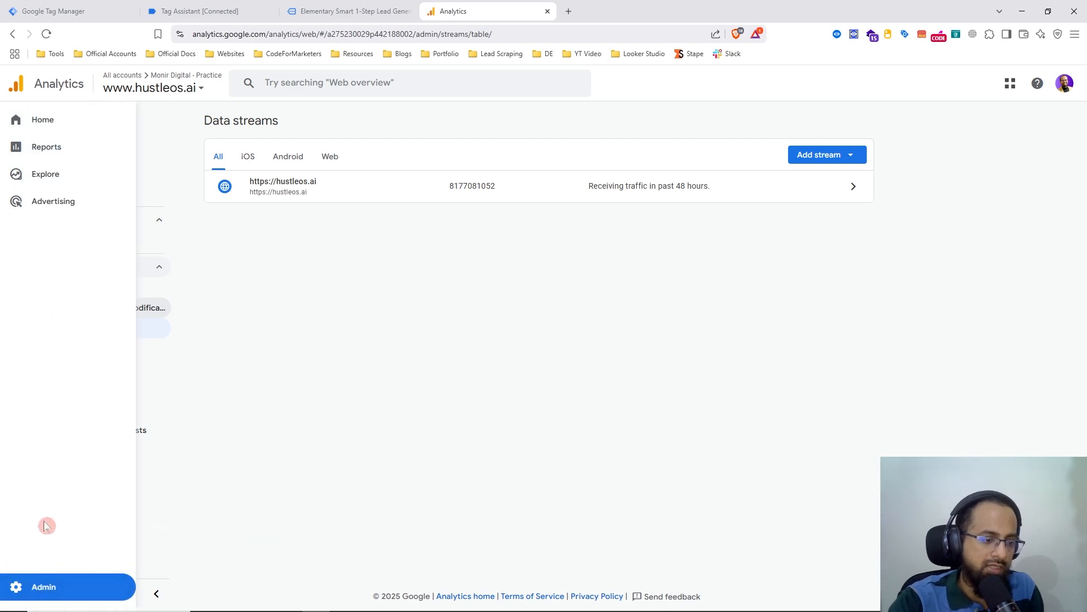
click(50, 589)
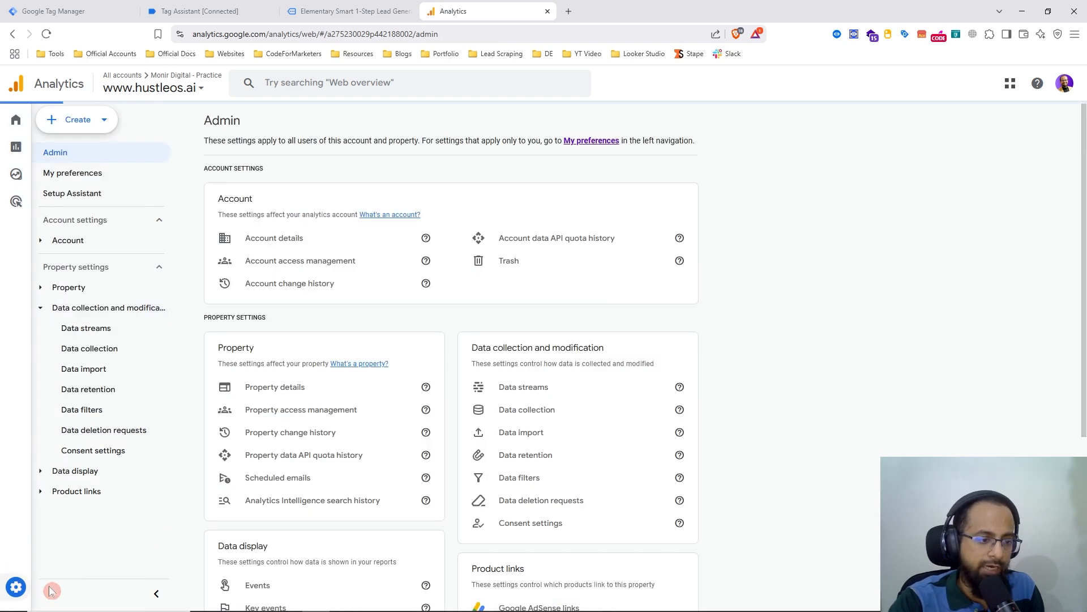
scroll(401, 417, down, 5)
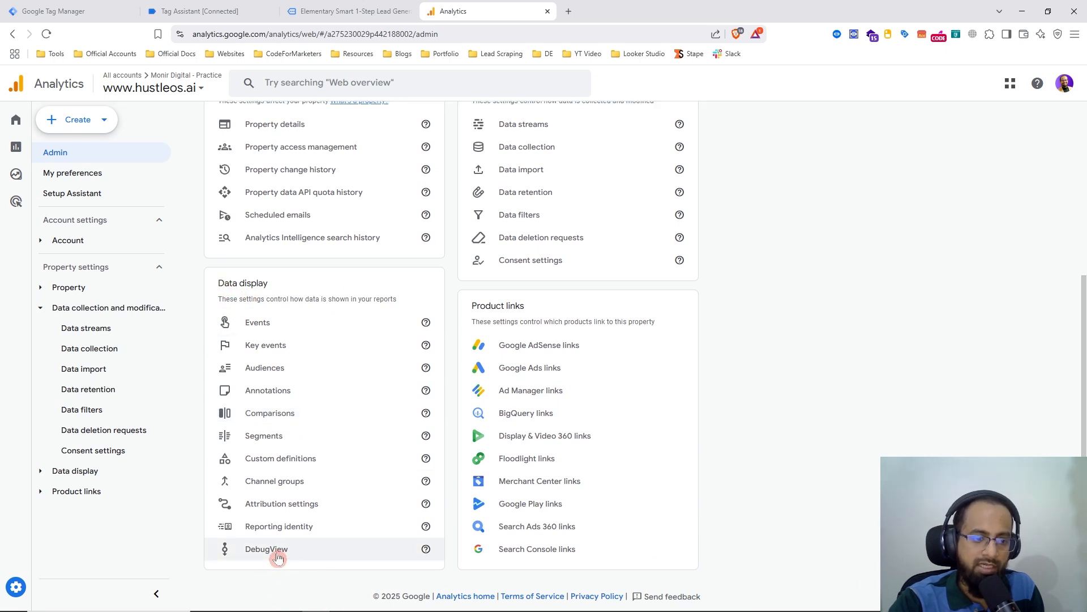
click(273, 551)
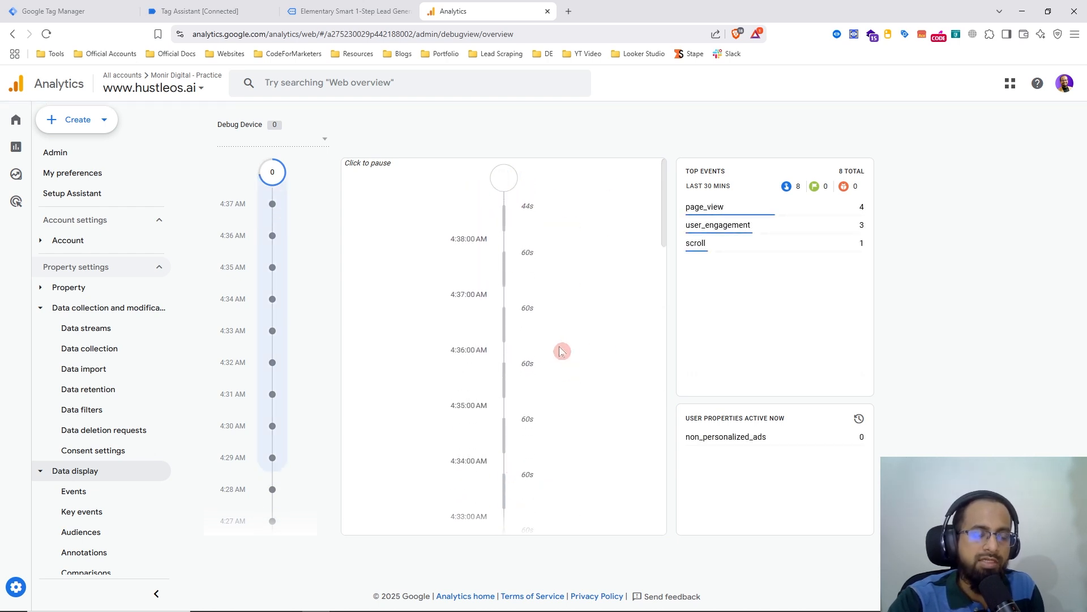
Switch to Google Tag Manager, start previewing the container, and open the lead form on the hustleos.ai page.
click(35, 7)
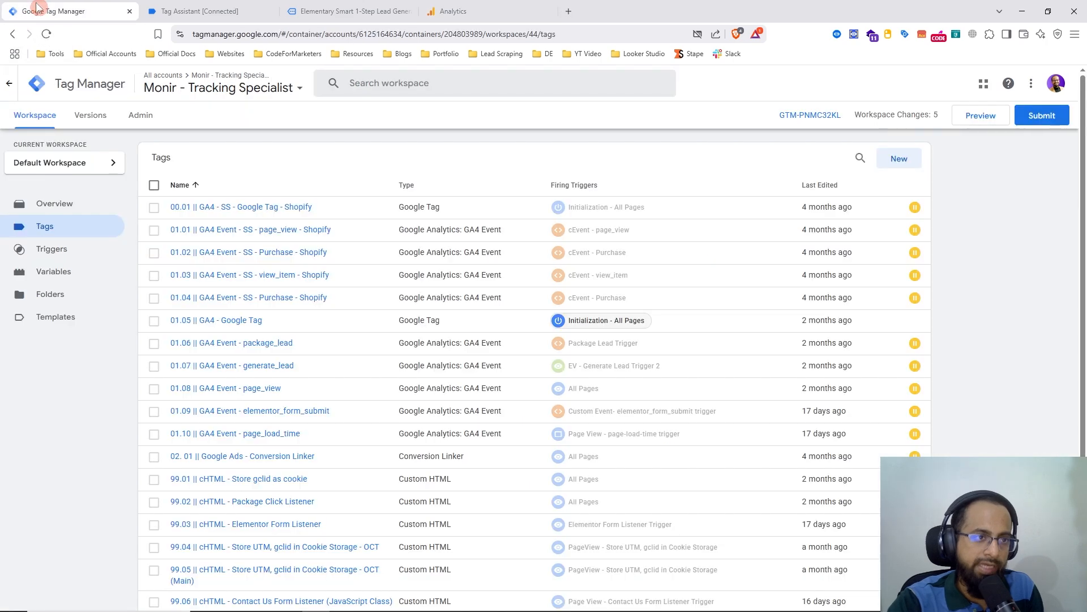
click(972, 127)
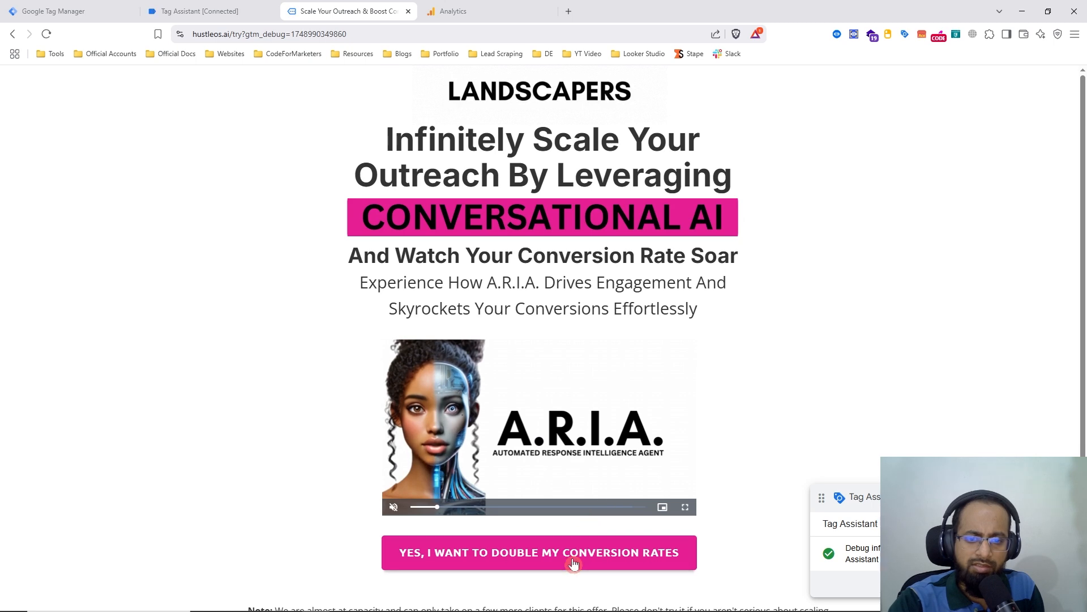
click(555, 557)
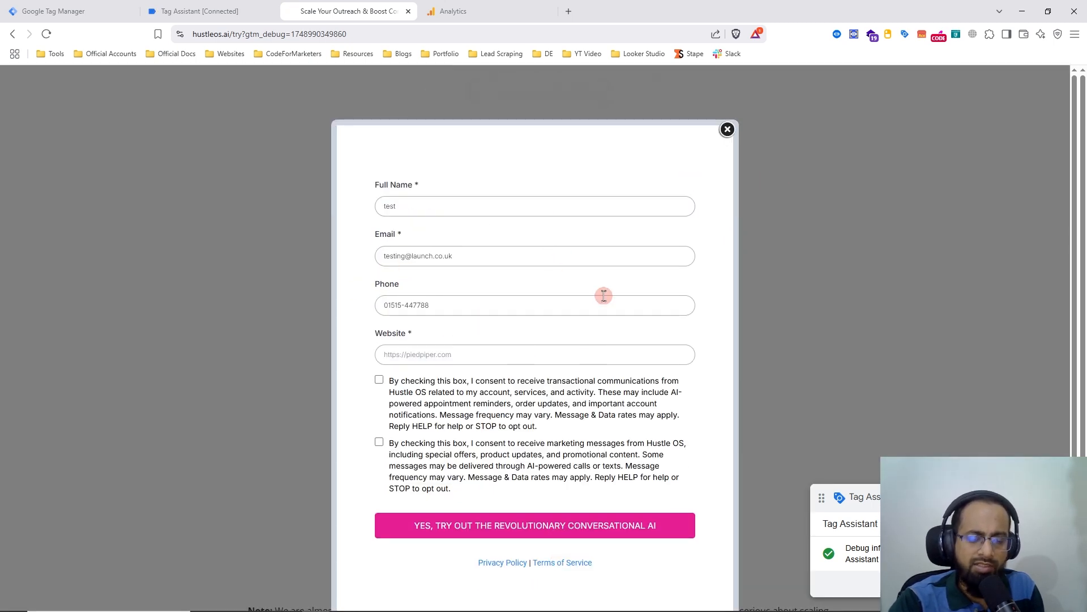
click(396, 353)
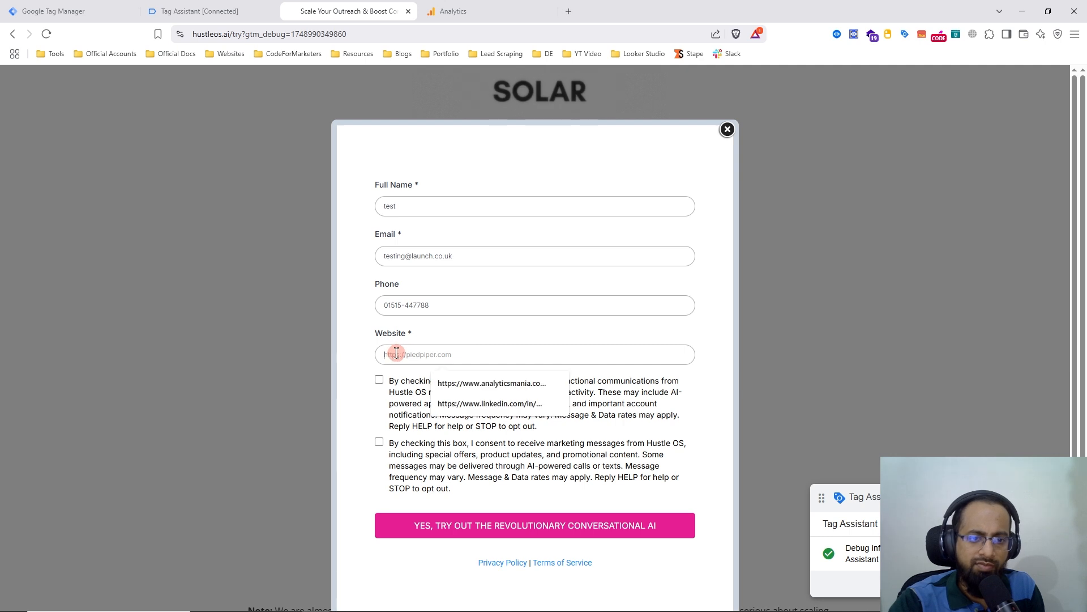
click(487, 383)
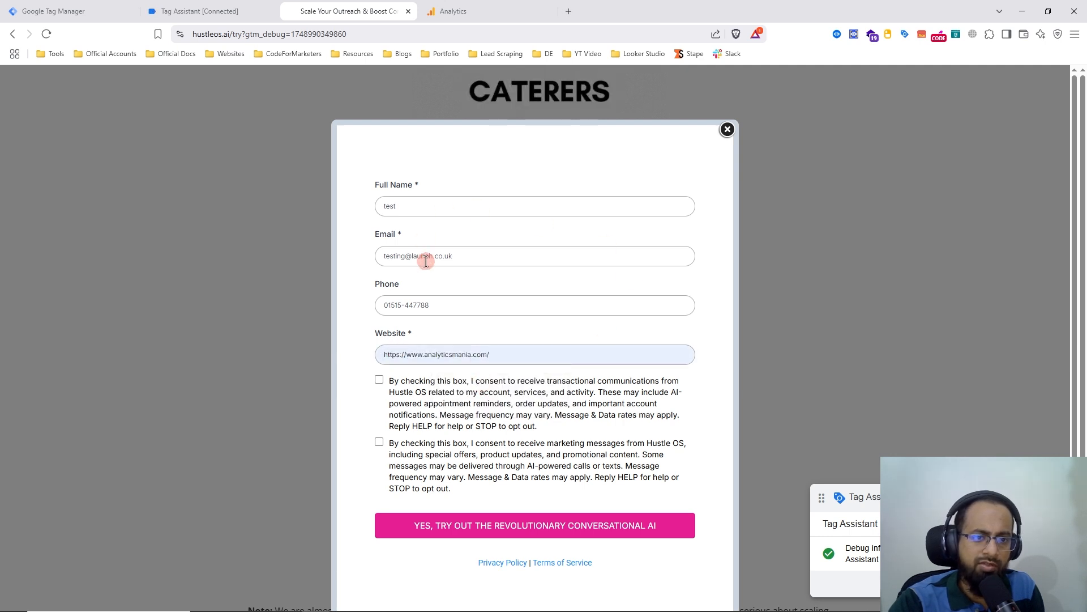
double_click(405, 205)
drag(468, 256, 385, 256)
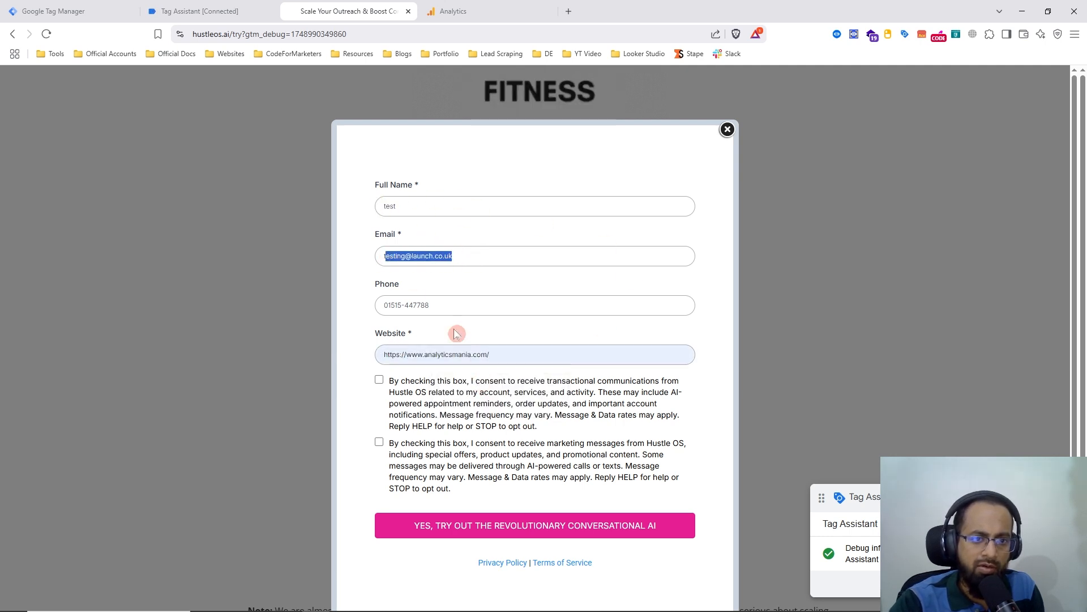
click(456, 334)
click(379, 379)
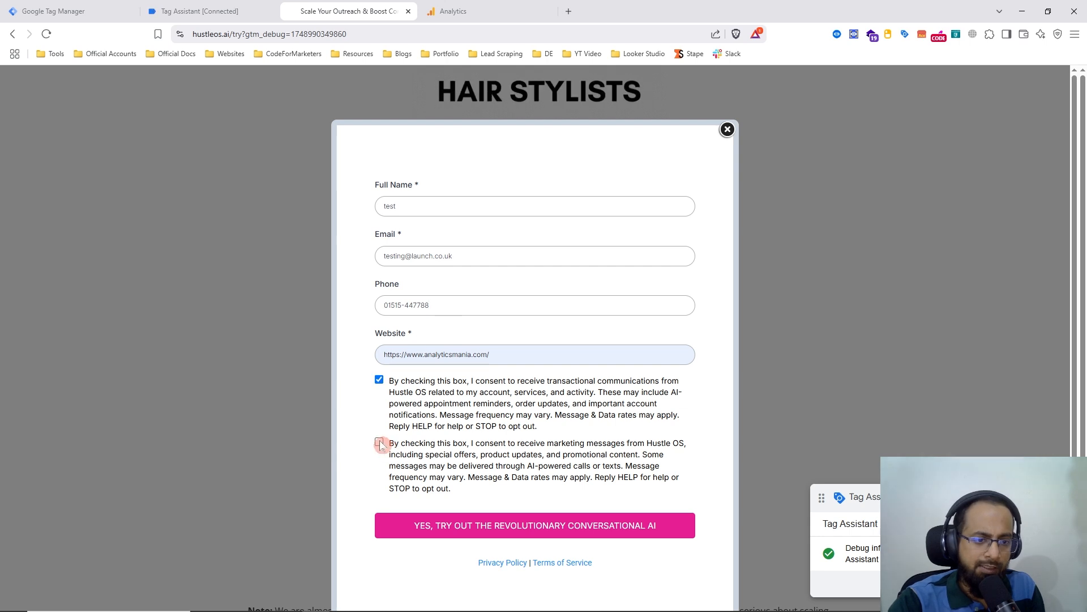
click(379, 443)
click(550, 526)
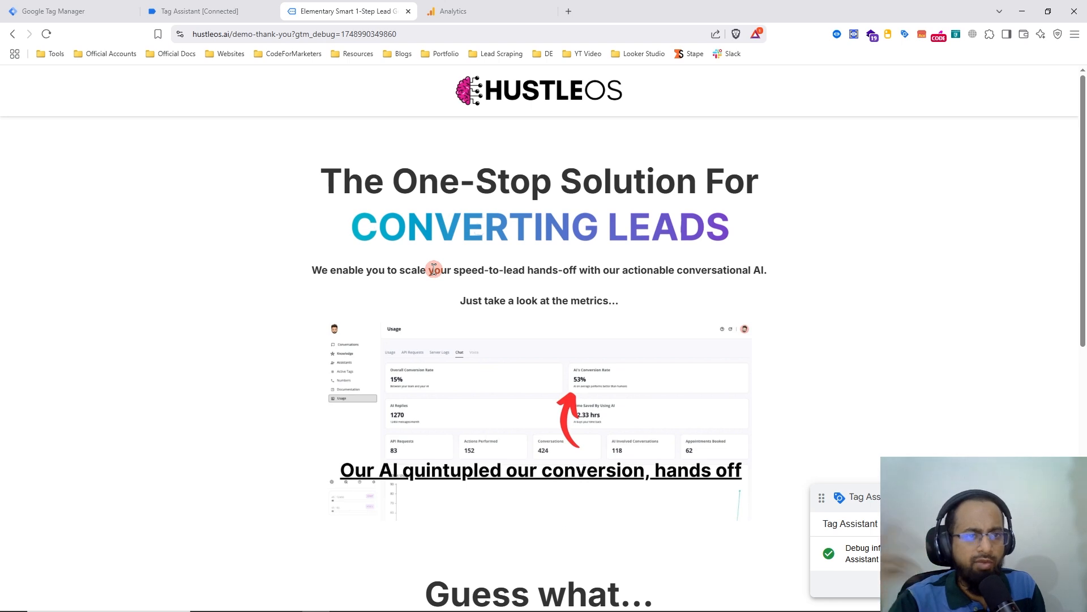
Switch to Tag Assistant, continue past the connection notice, and examine the tags fired on the thank-you page's Container Loaded event.
click(205, 8)
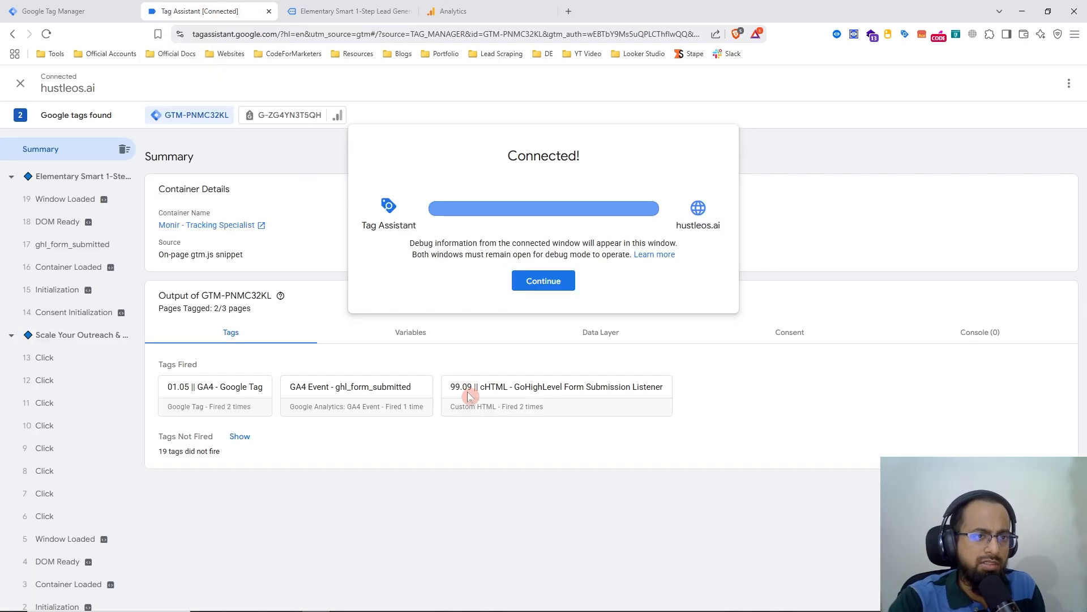
click(542, 286)
click(57, 272)
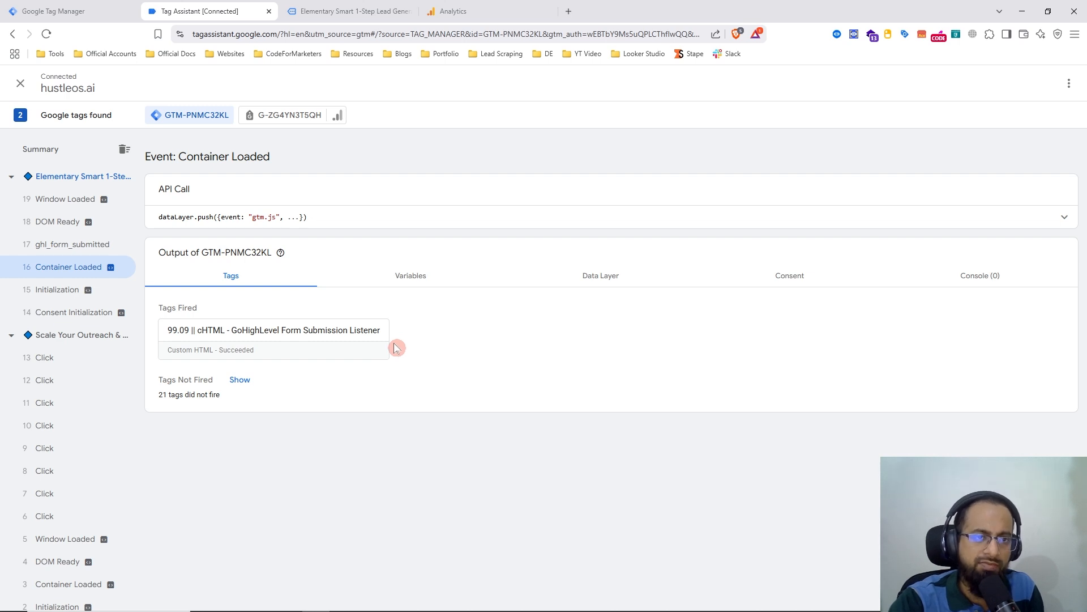
click(325, 11)
click(202, 17)
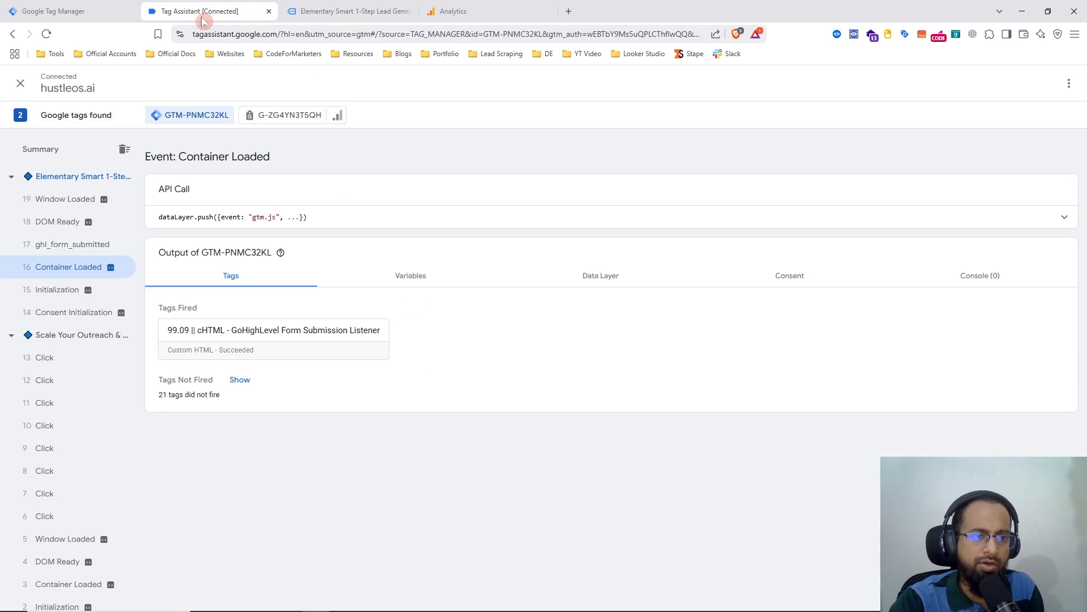
Examine the ghl_form_submitted event's fired GA4 tag details and its expanded dataLayer push with the form inputs.
click(67, 249)
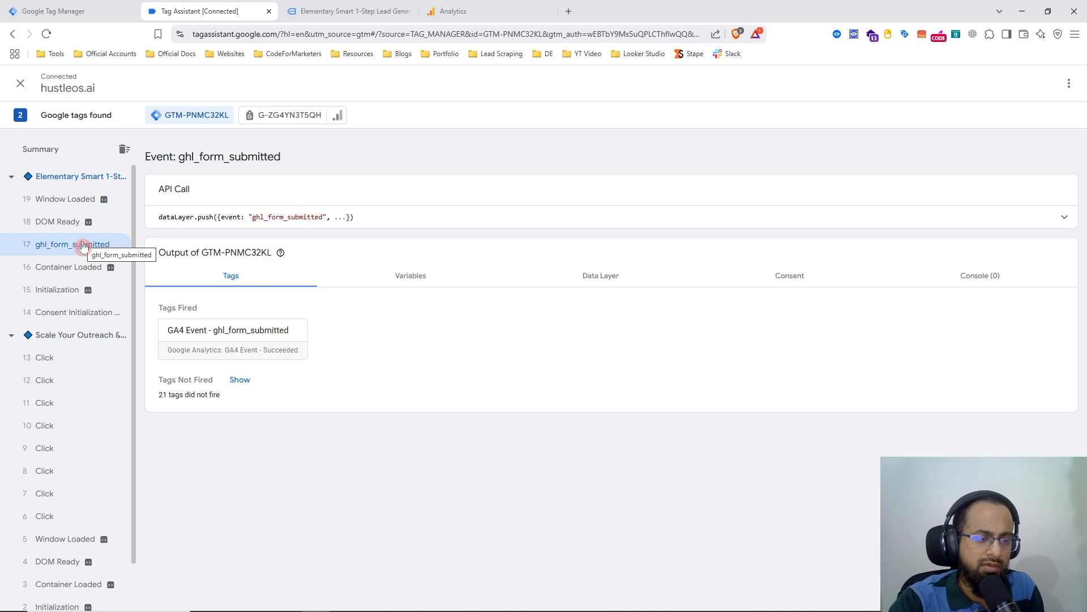
click(252, 349)
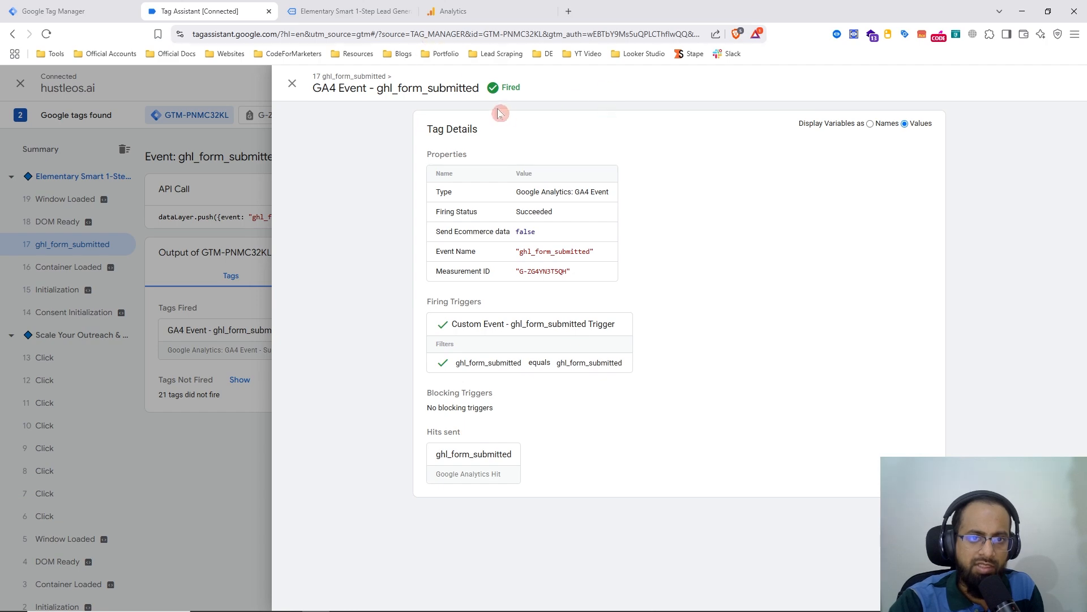
click(217, 525)
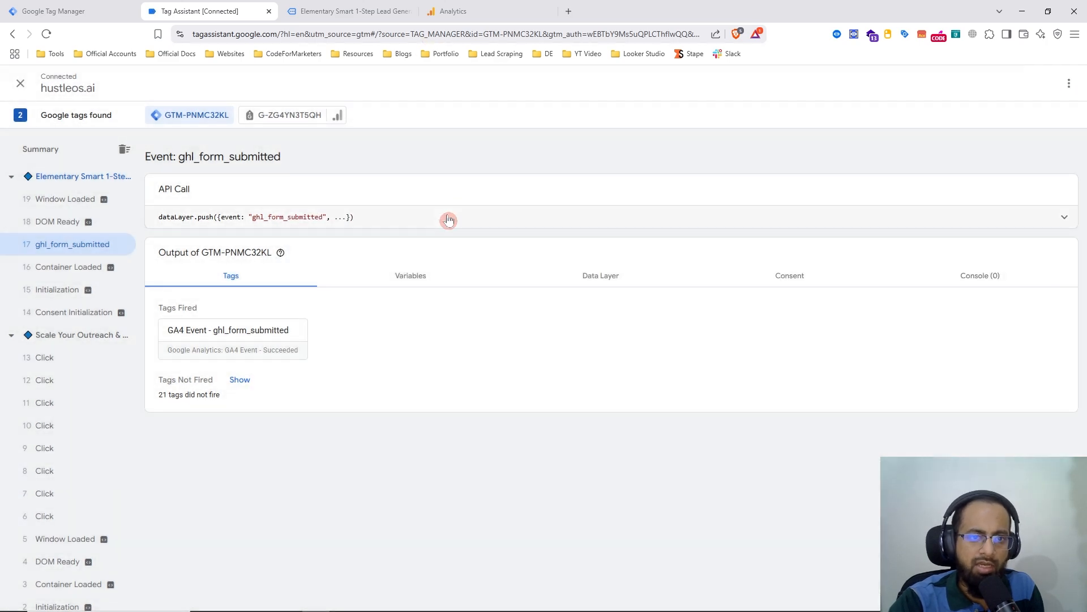
click(447, 221)
drag(262, 289, 140, 205)
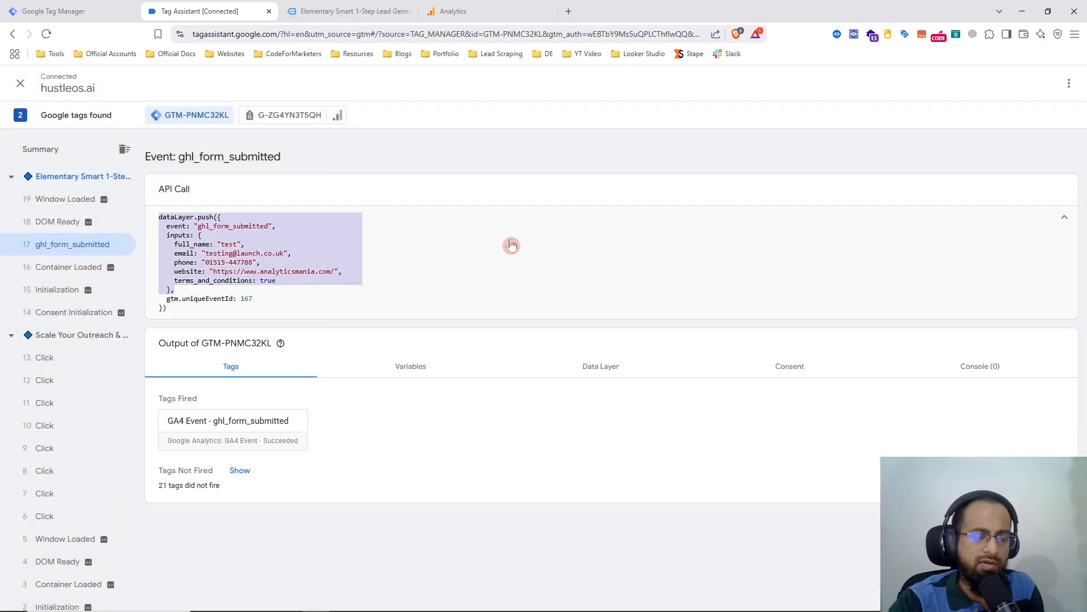
click(512, 285)
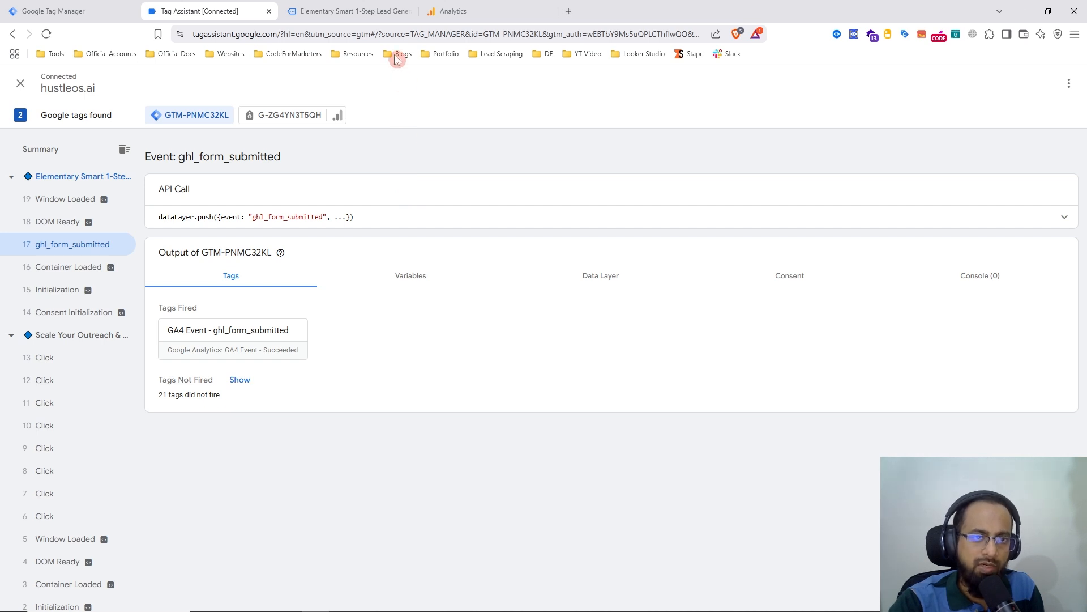
Switch to Google Analytics, locate ghl_form_submitted in the DebugView timeline, and check the event's parameters.
click(473, 11)
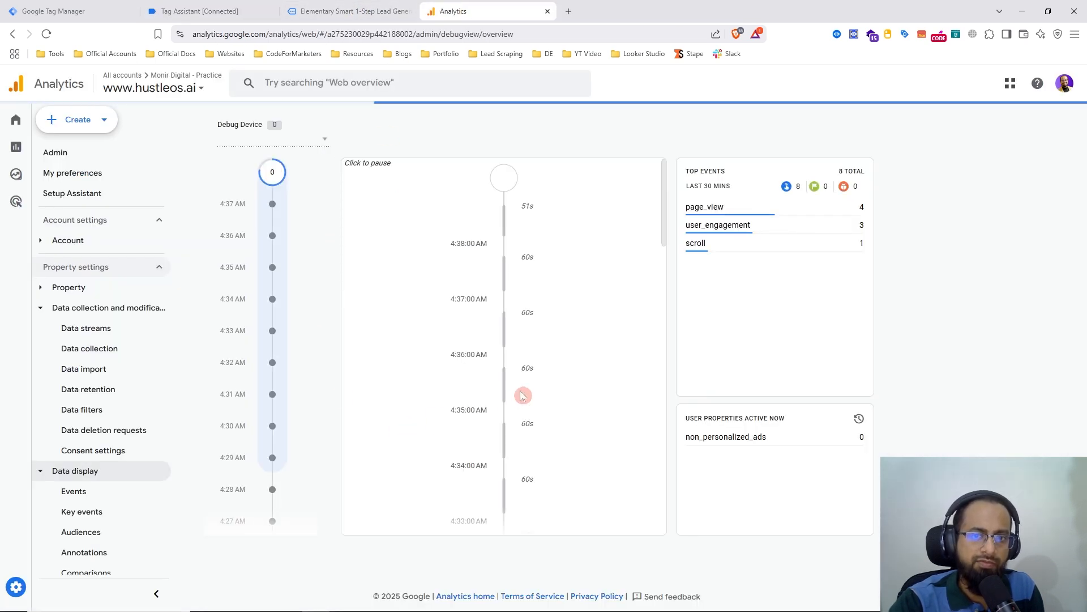
scroll(496, 388, down, 5)
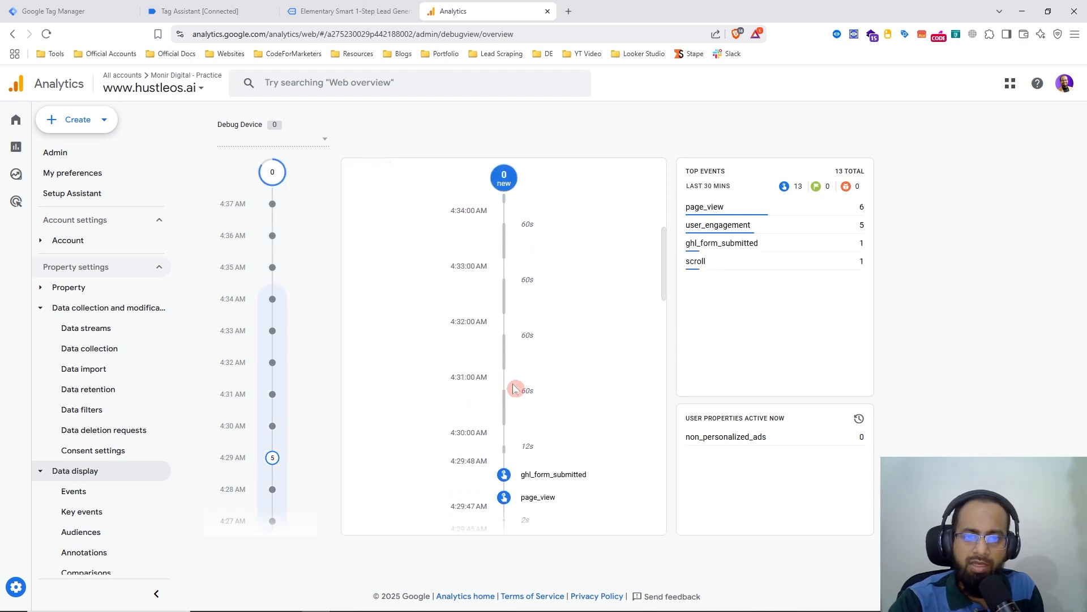
scroll(504, 389, down, 2)
scroll(562, 377, down, 3)
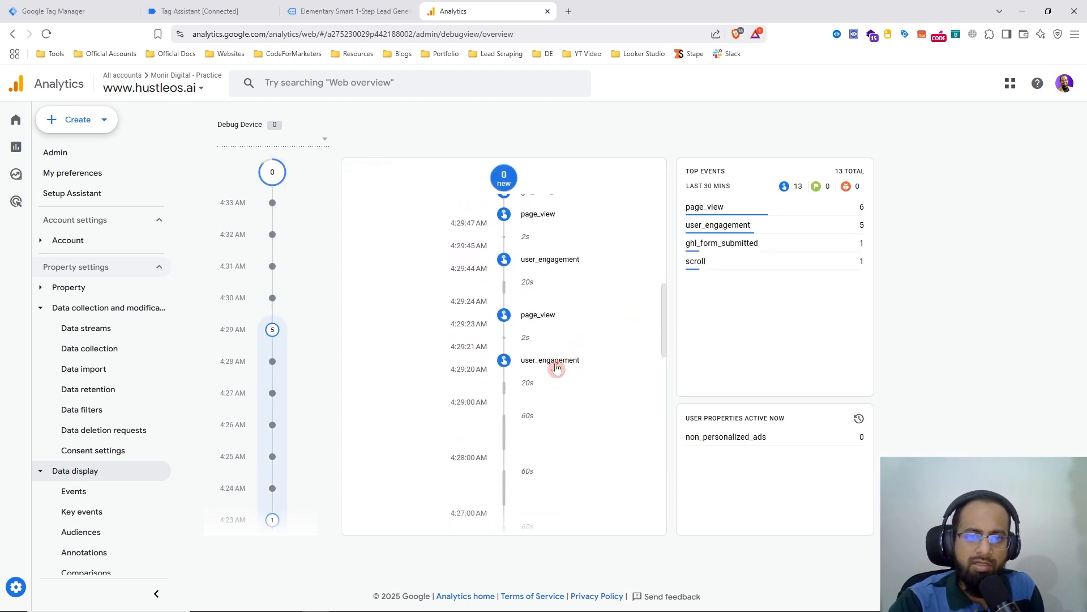
scroll(554, 364, up, 2)
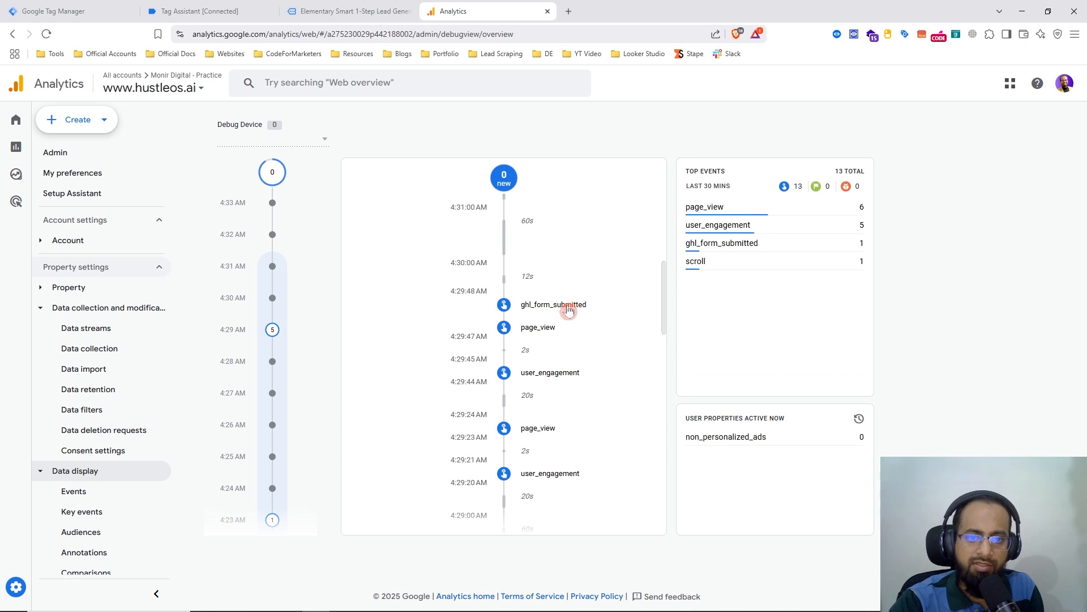
click(571, 306)
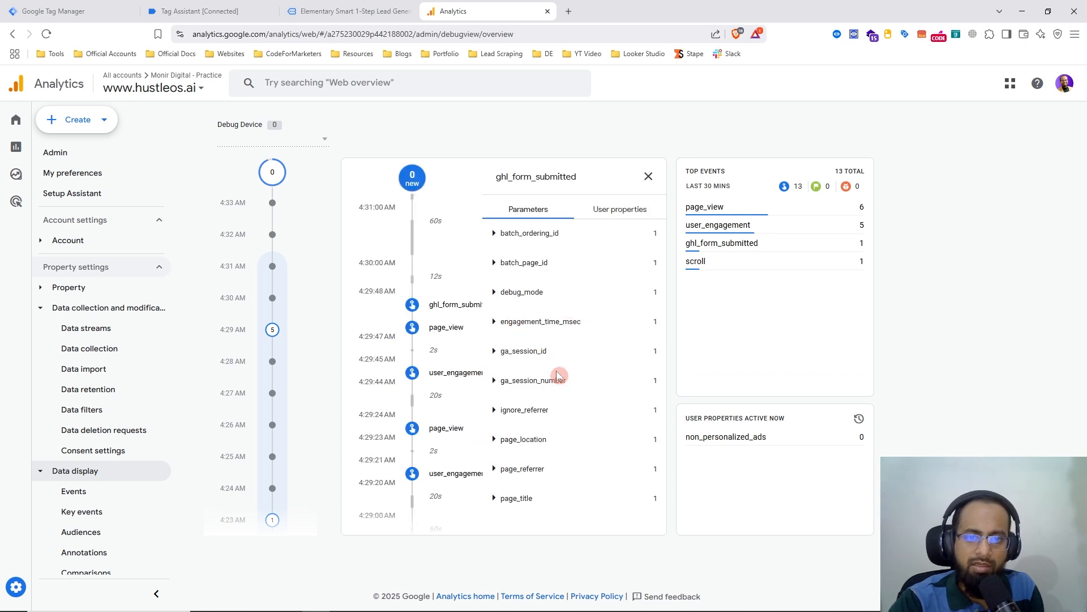
click(649, 177)
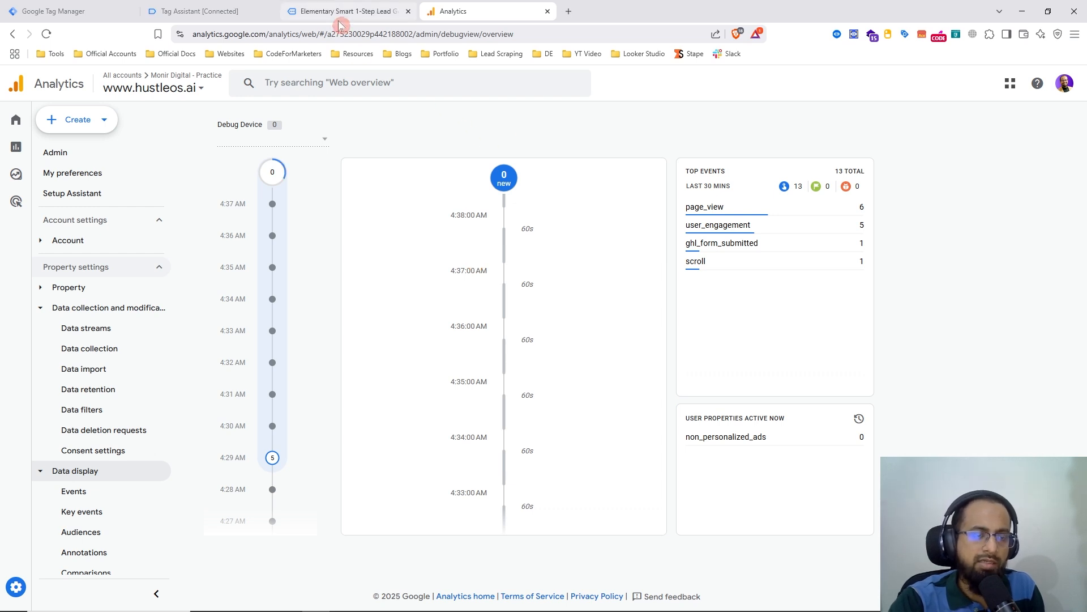
Recheck the ghl_form_submitted dataLayer push in Tag Assistant and review the container's tag list in Google Tag Manager.
click(218, 6)
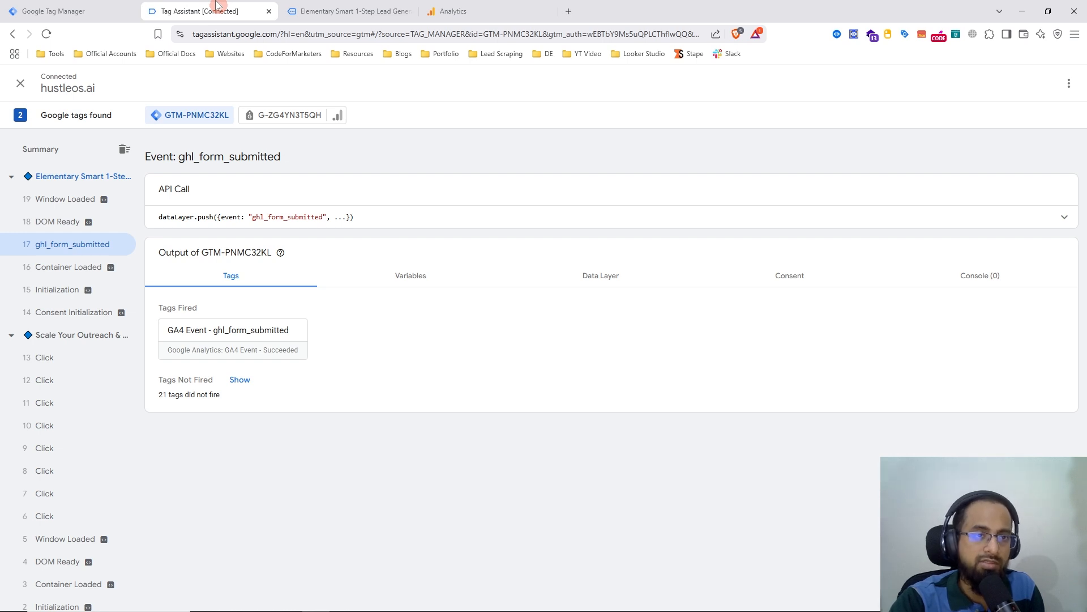
click(469, 226)
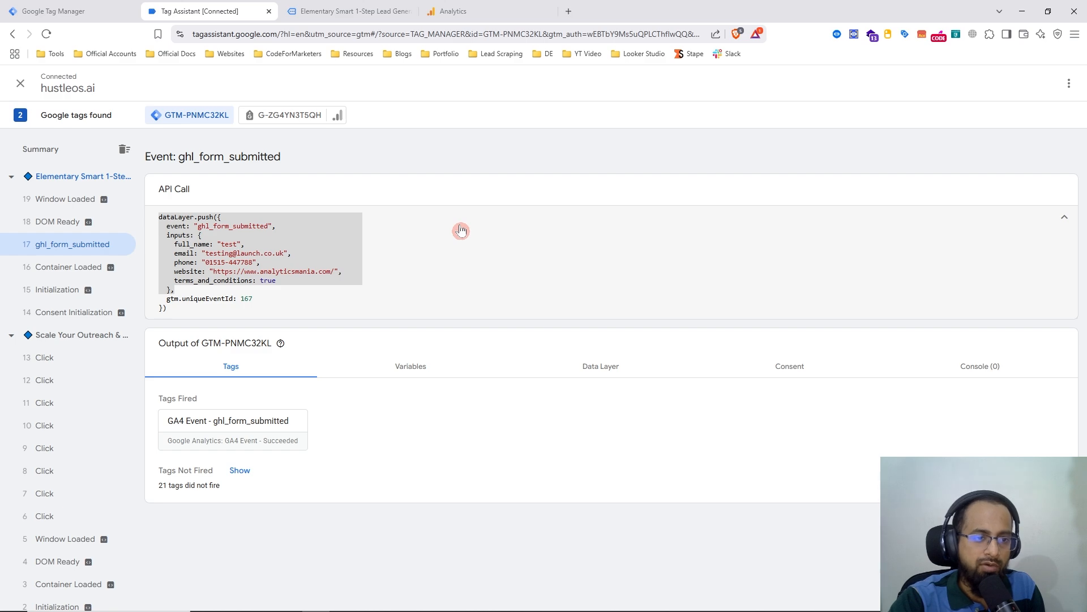
click(85, 9)
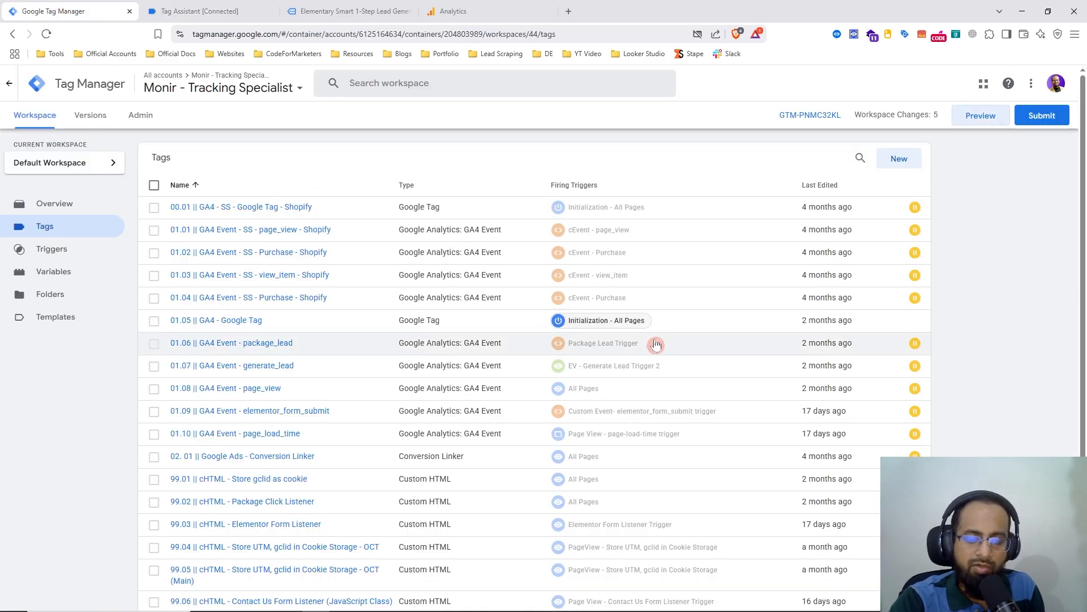
scroll(655, 344, down, 3)
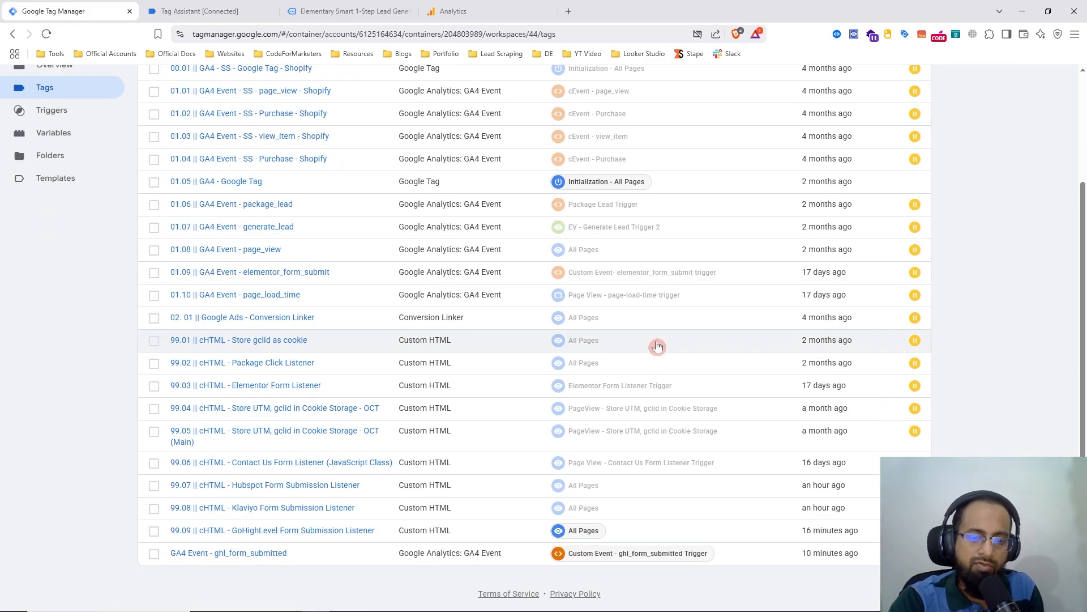